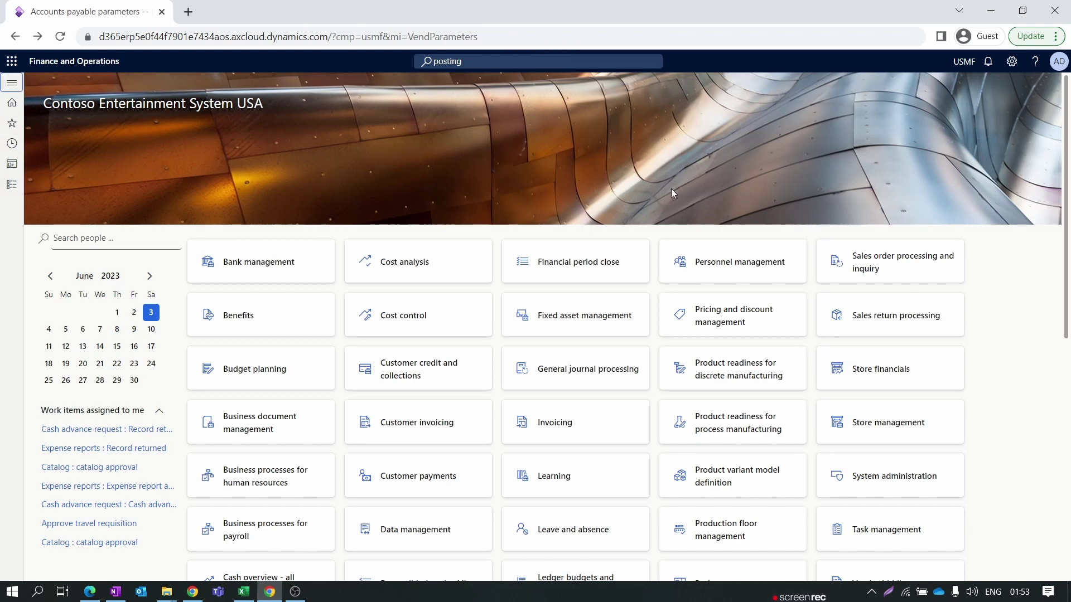
- Go to Inventory management > Item model groups and select the Weighted group
left_click(11, 184)
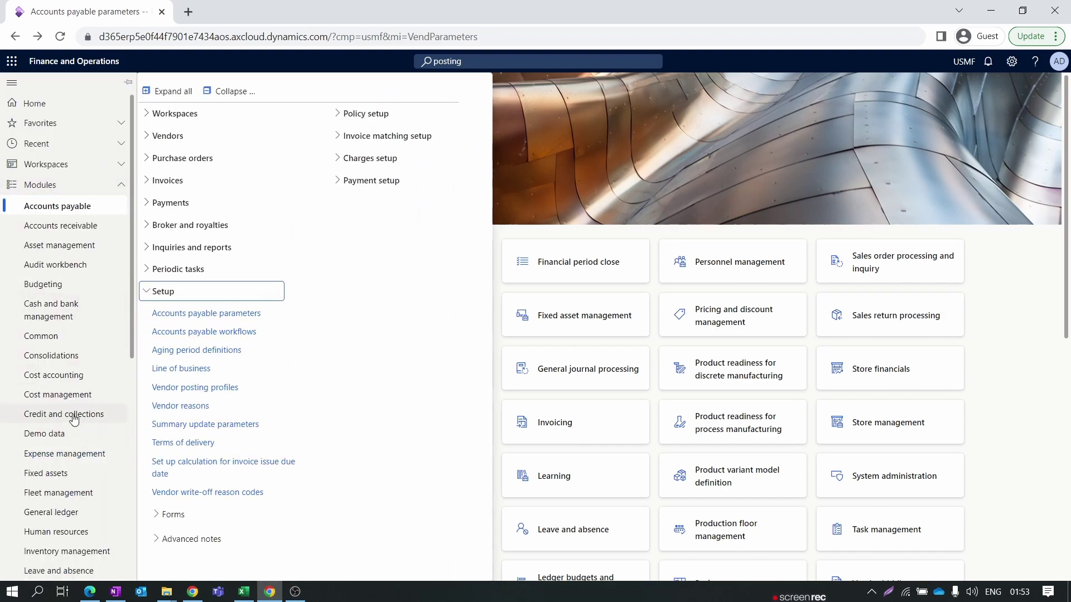
scroll(72, 440, "down", 7)
left_click(89, 154)
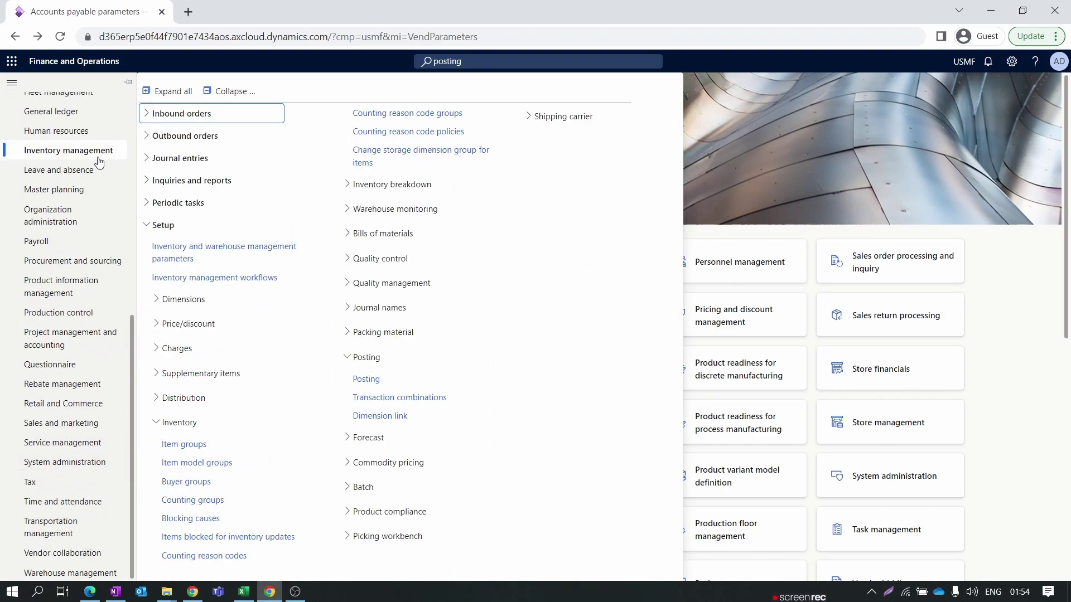
left_click(206, 463)
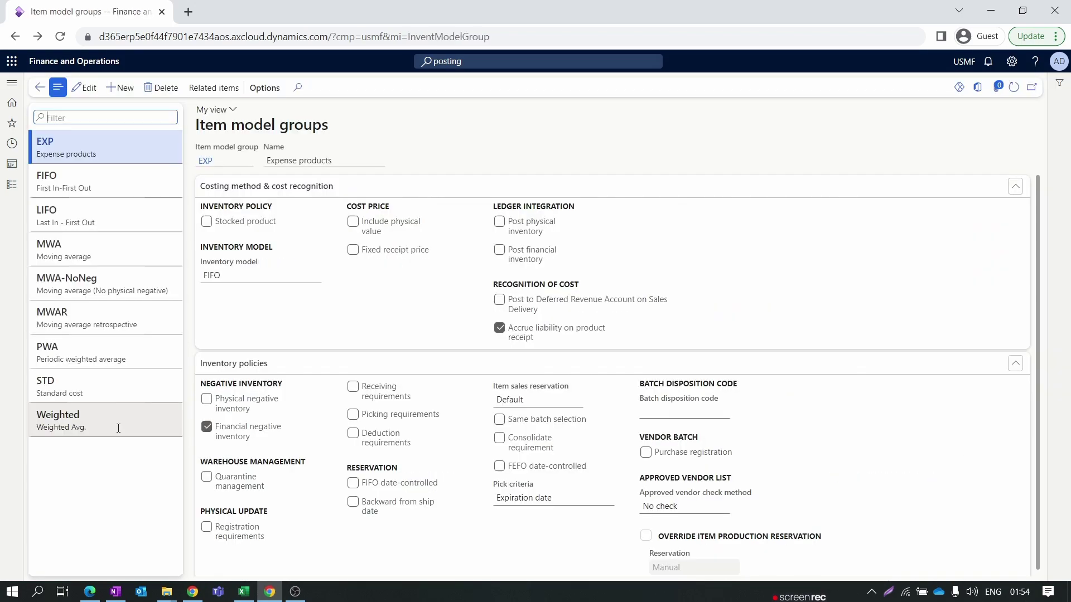
left_click(118, 427)
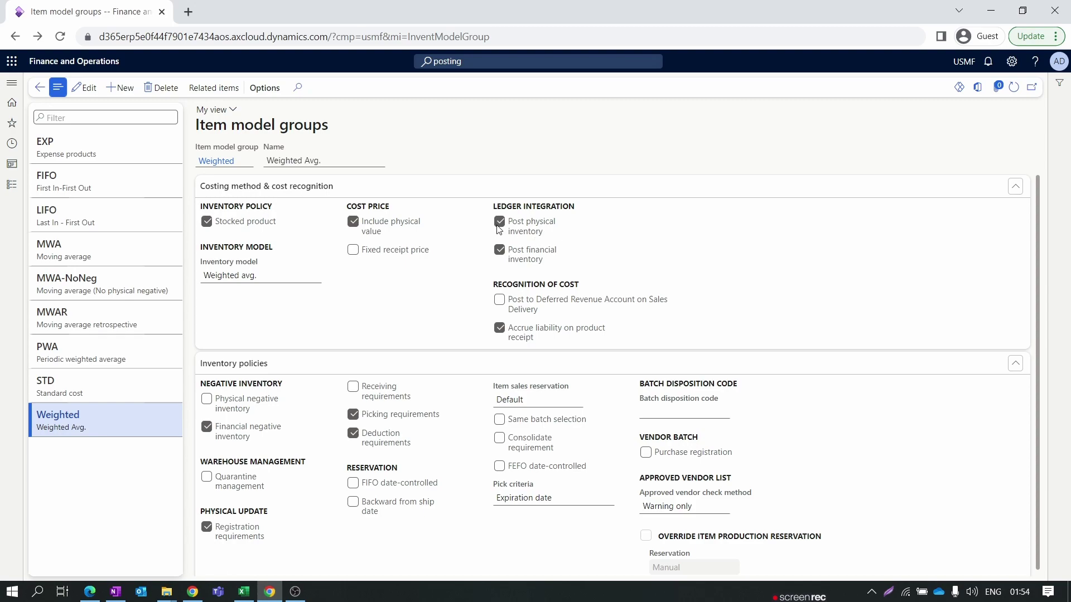
left_click_drag(489, 209, 603, 206)
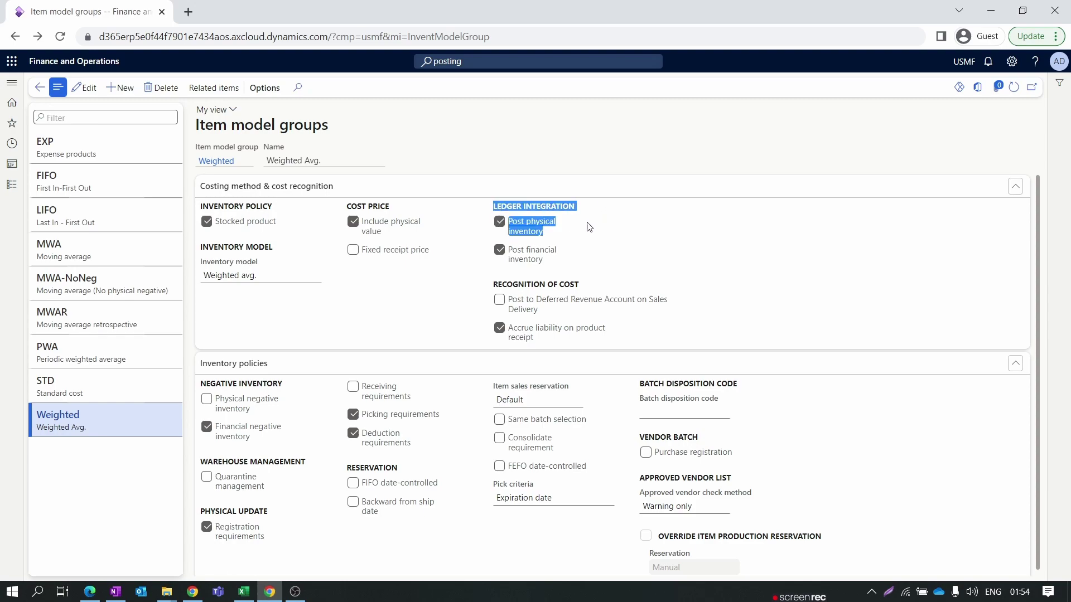
left_click(635, 168)
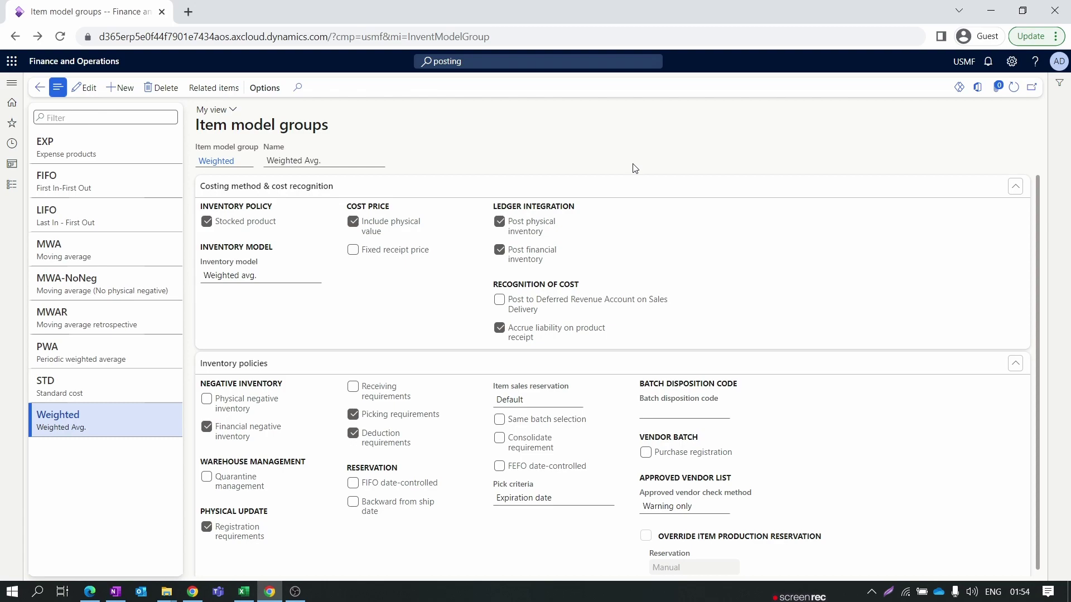
triple_click(391, 237)
left_click(357, 300)
- Navigate the modules pane to Accounts payable > Setup > Accounts payable parameters
left_click(11, 185)
left_click(742, 142)
left_click(11, 185)
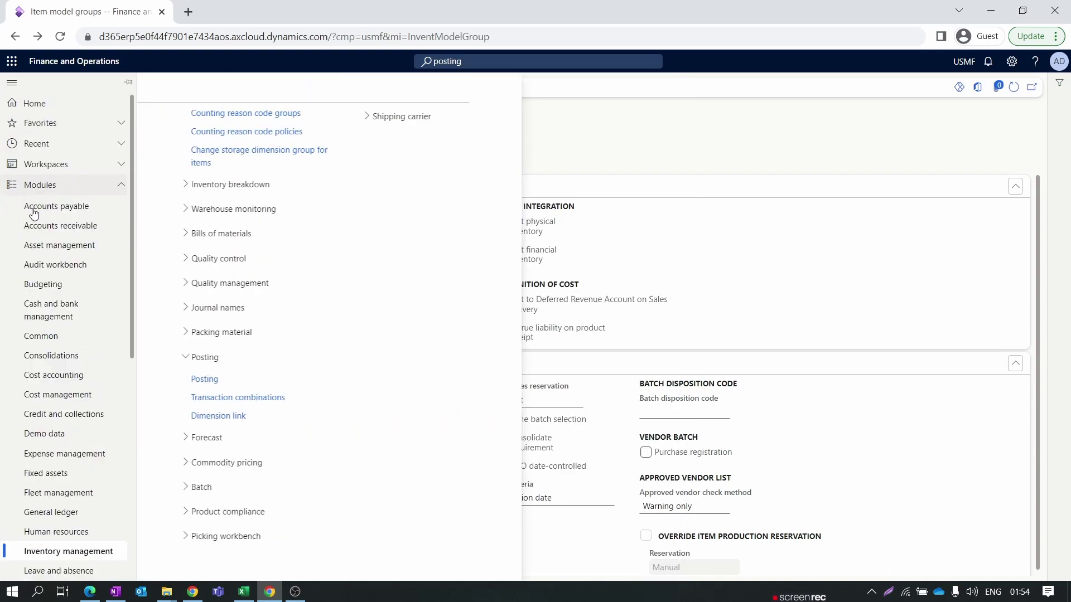
left_click(83, 212)
left_click(210, 313)
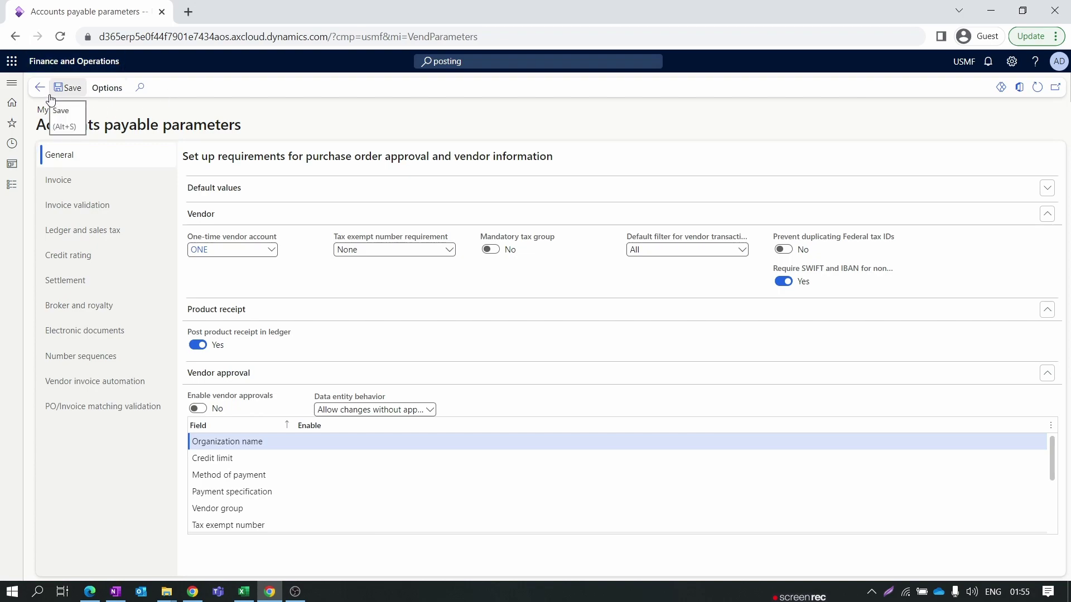
left_click(12, 184)
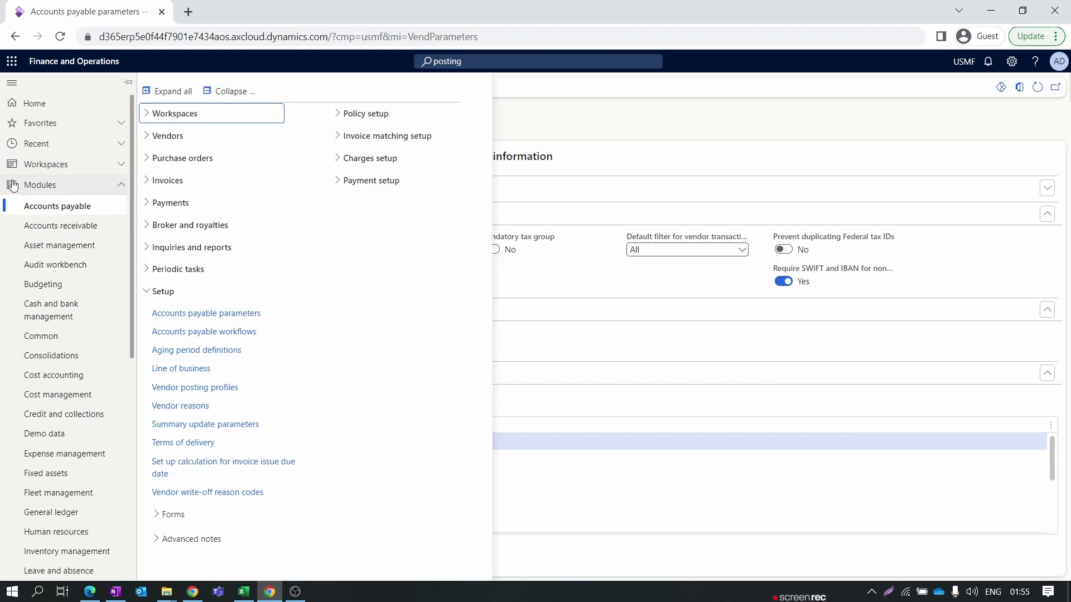
- View details of the GEN posting profile from the Ledger and sales tax settings
left_click(231, 313)
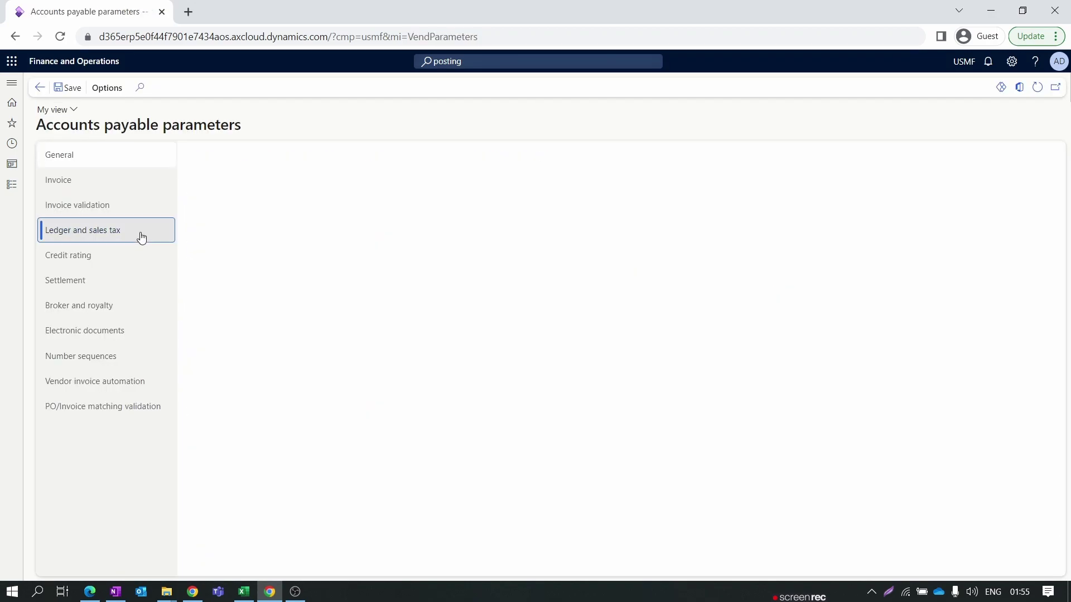
left_click(140, 231)
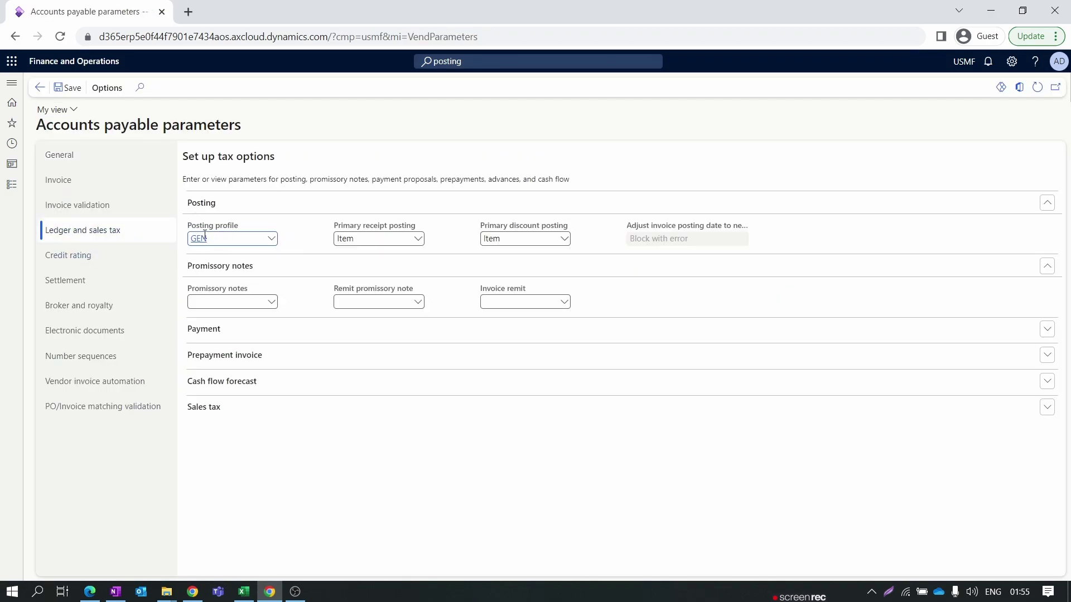
right_click(269, 245)
left_click(271, 283)
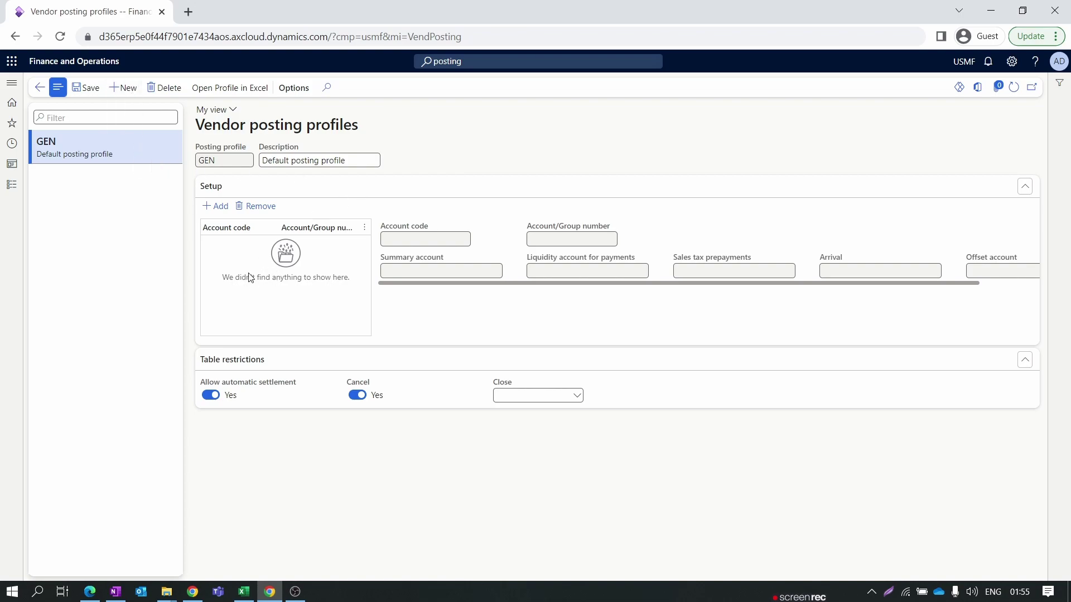
- Add a setup line to the GEN posting profile with Account code set to All
left_click(225, 213)
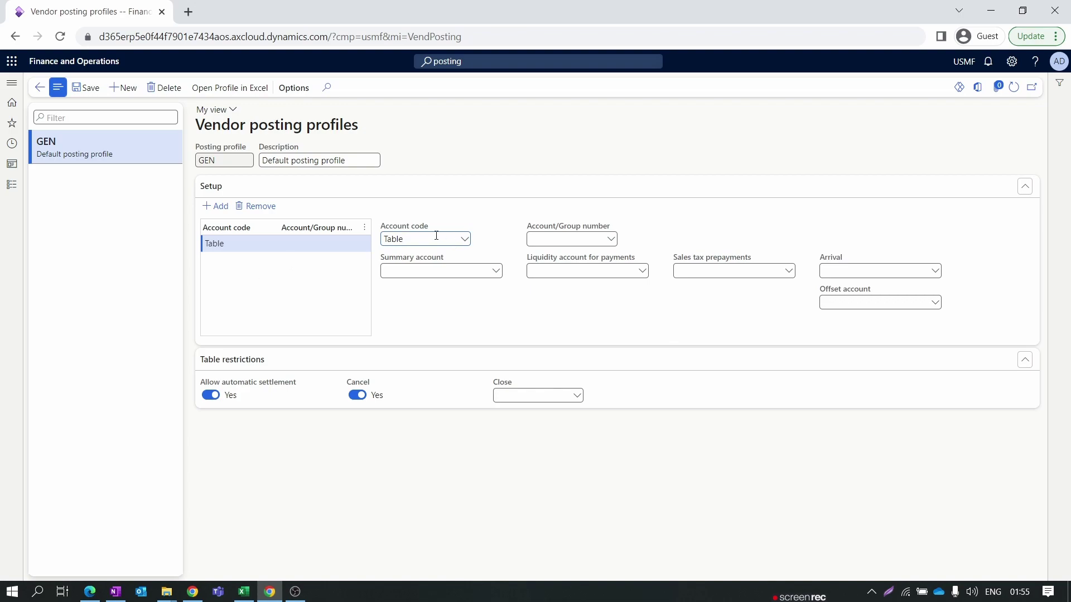
left_click(465, 240)
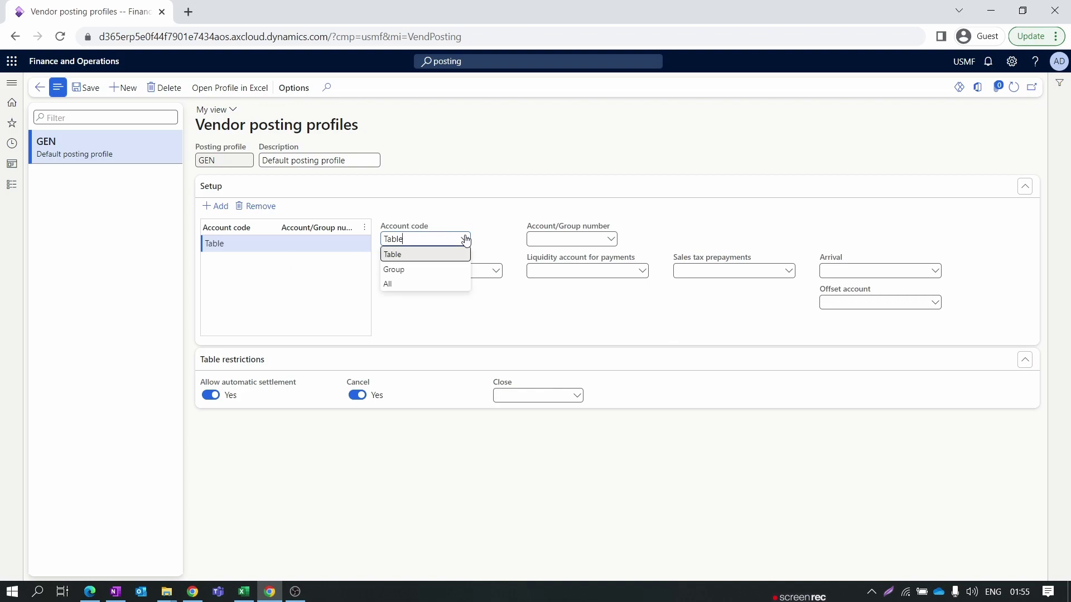
left_click(458, 271)
left_click(611, 240)
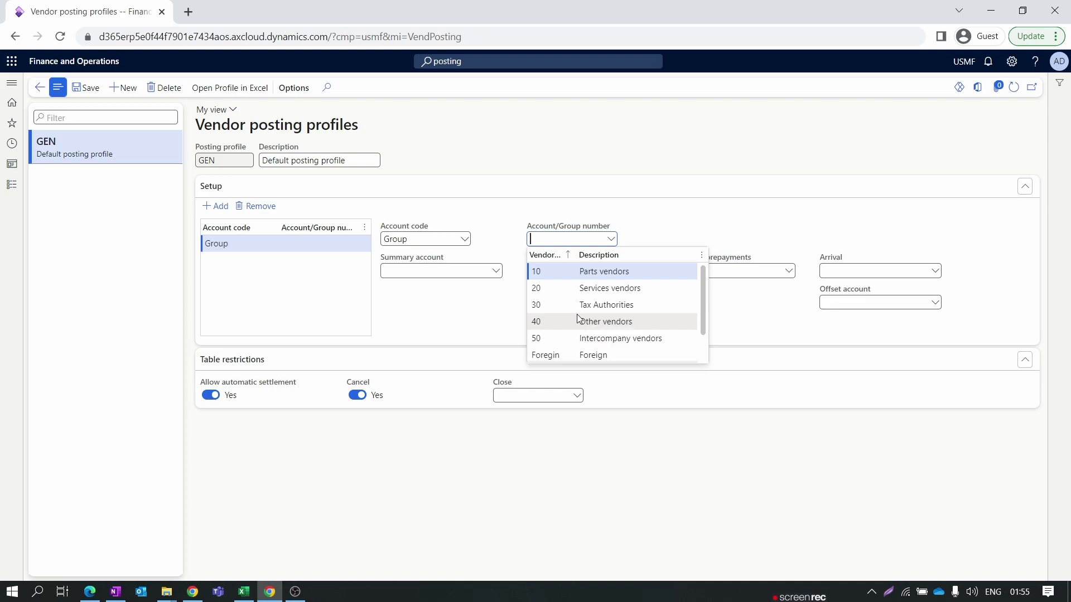
left_click(495, 271)
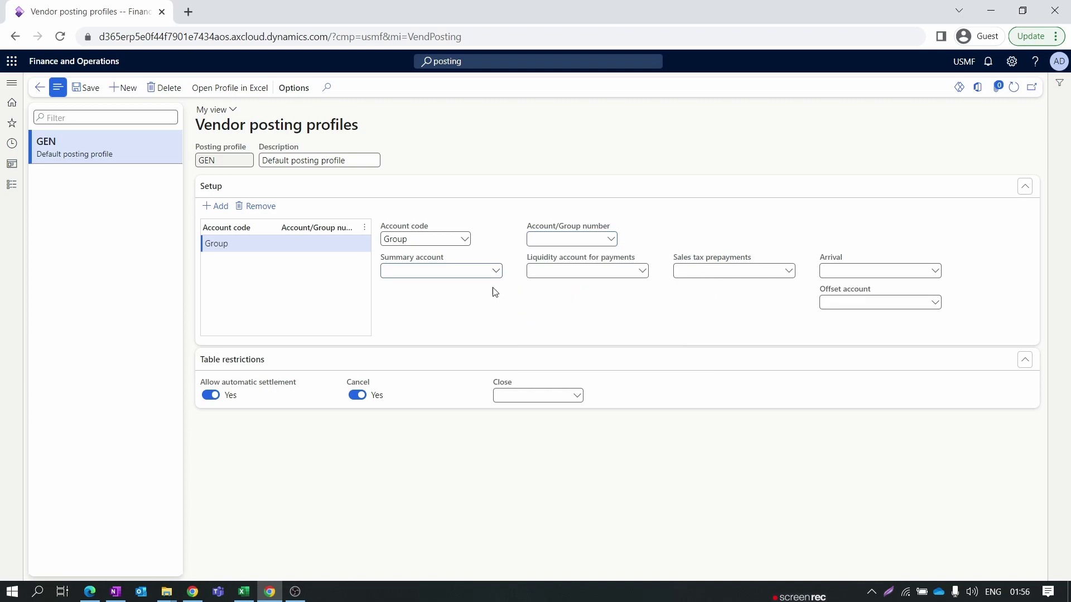
left_click(514, 249)
left_click(466, 239)
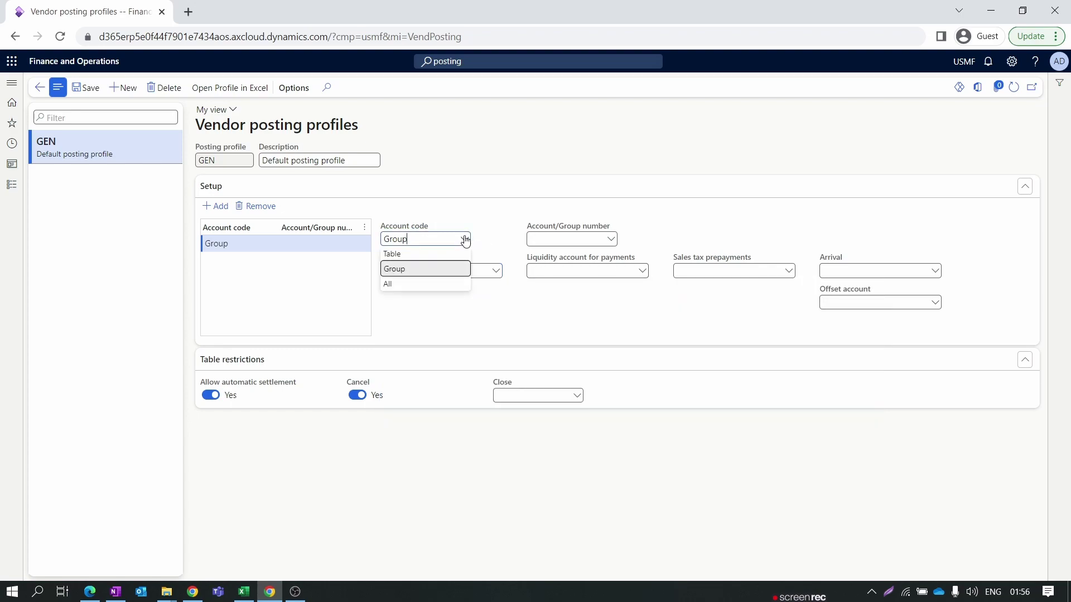
left_click(428, 283)
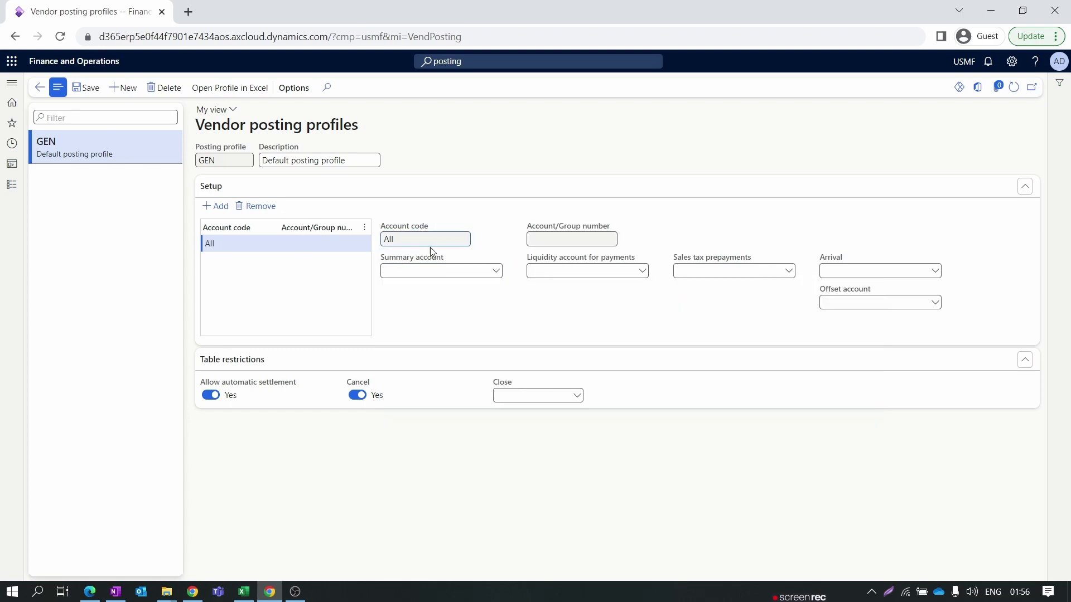
- Set the line's summary account to 200100 and save the posting profile
left_click(502, 272)
left_click(496, 271)
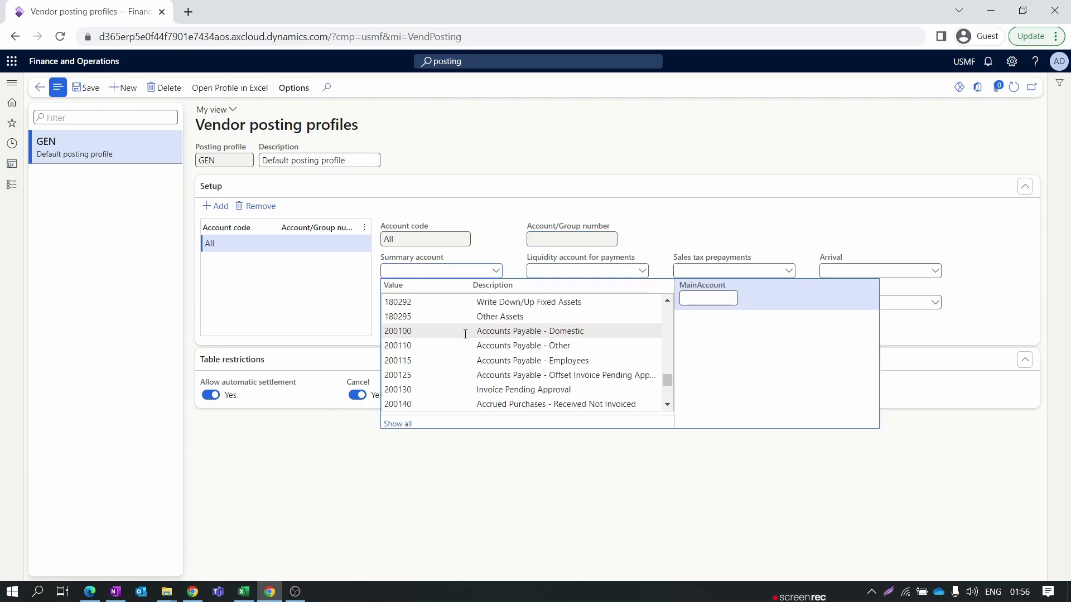
left_click(475, 331)
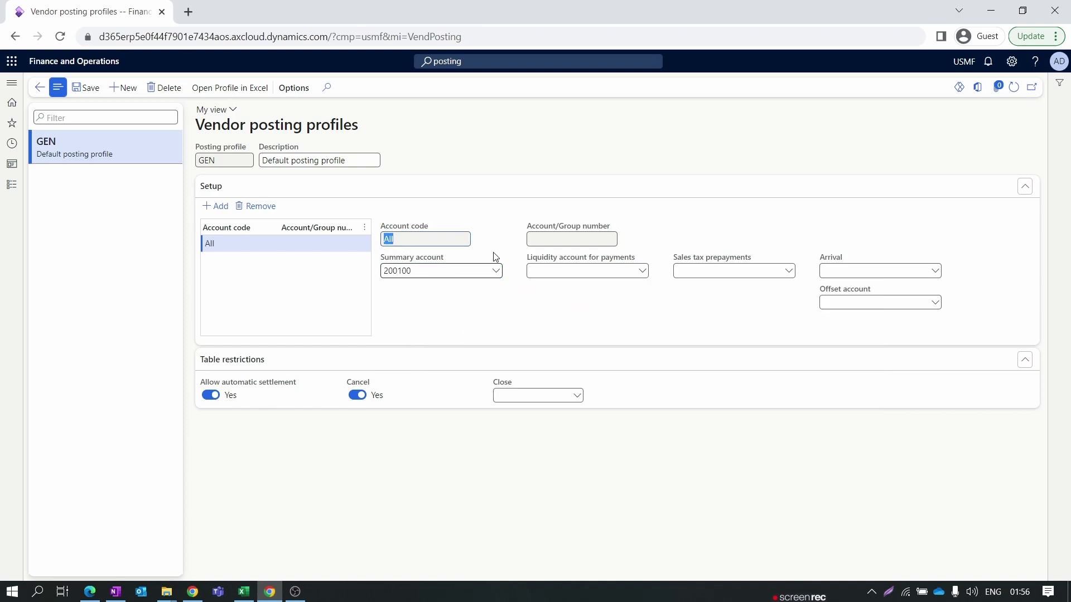
left_click(496, 271)
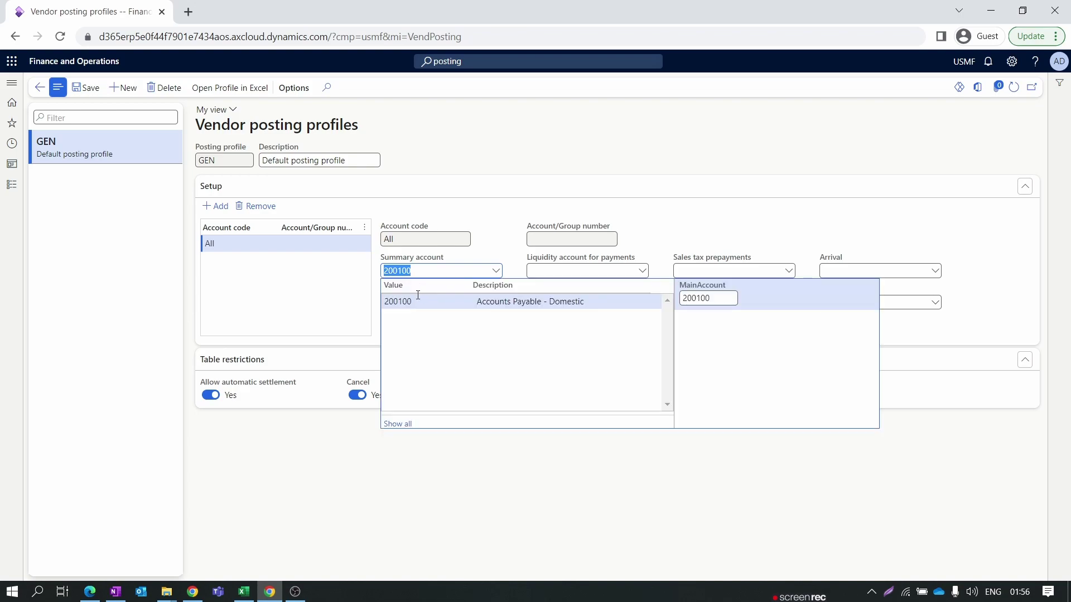
left_click(431, 302)
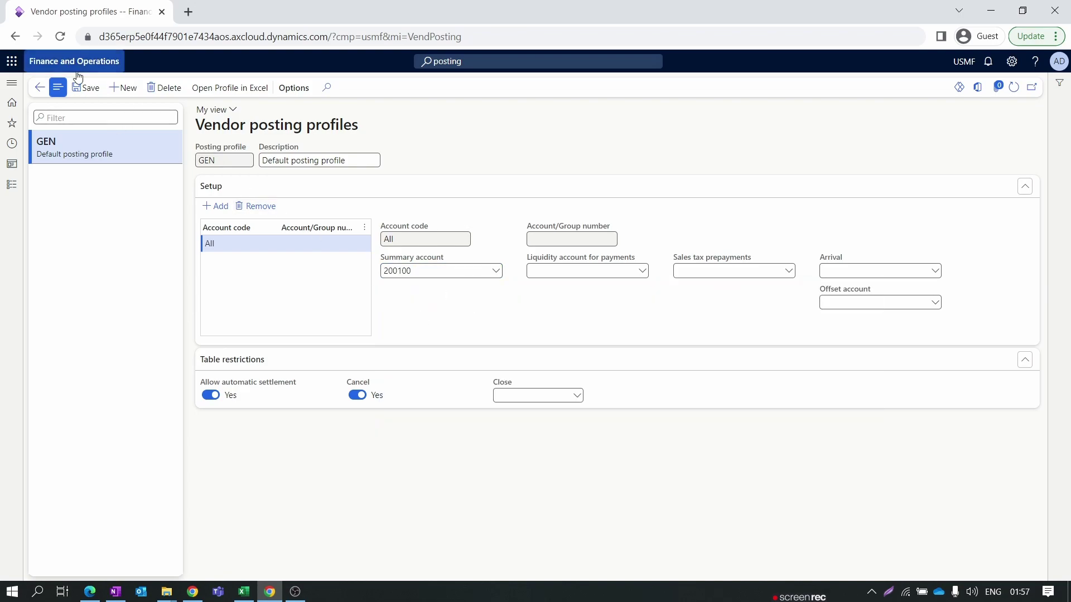
left_click(87, 89)
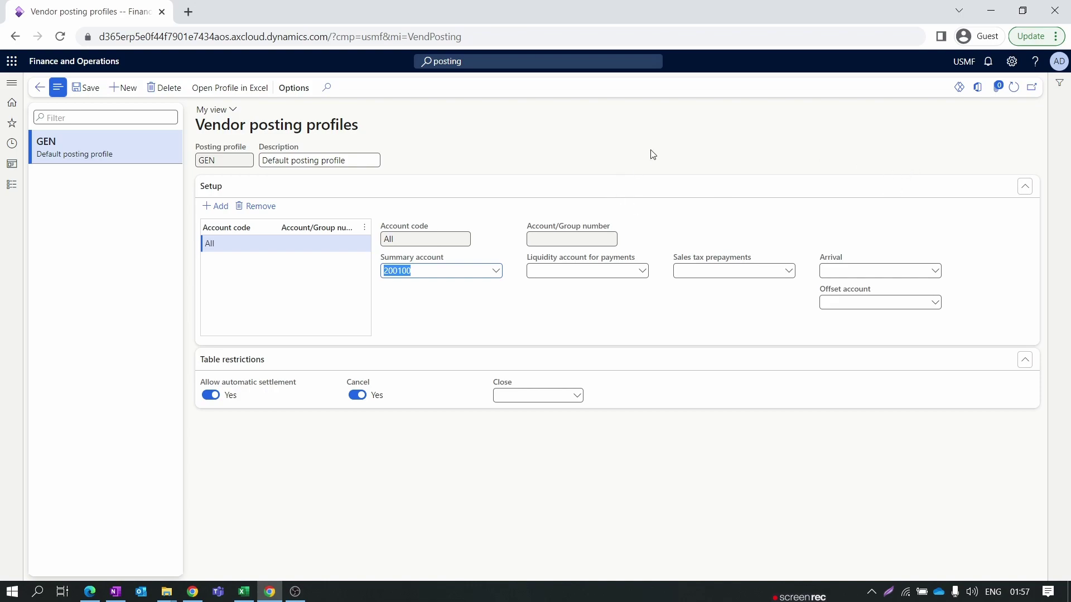
left_click(7, 184)
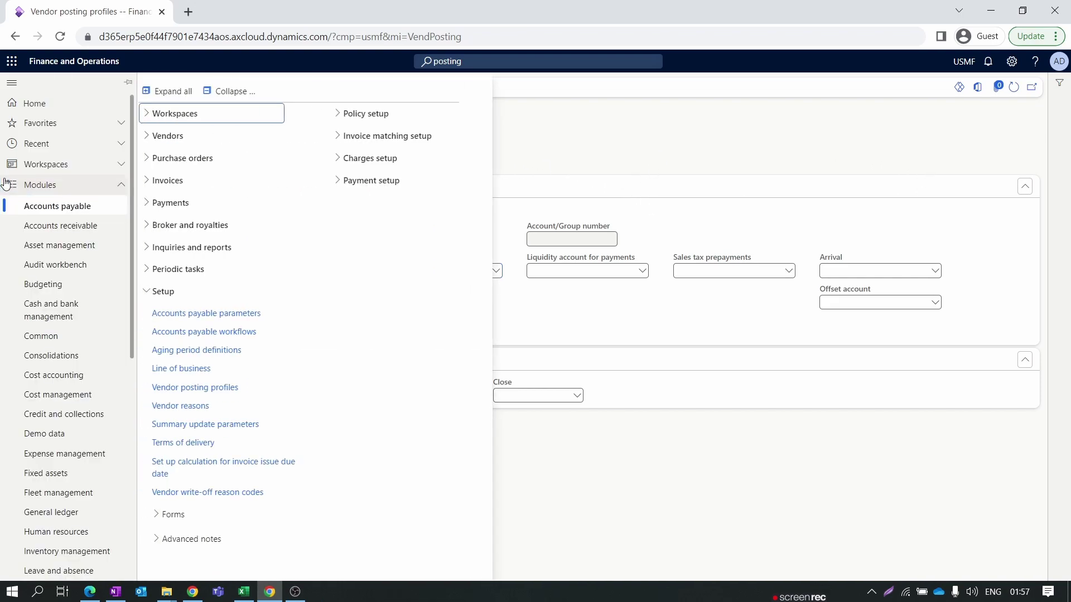
- Confirm GEN as the Accounts payable posting profile under Ledger and sales tax
left_click(234, 314)
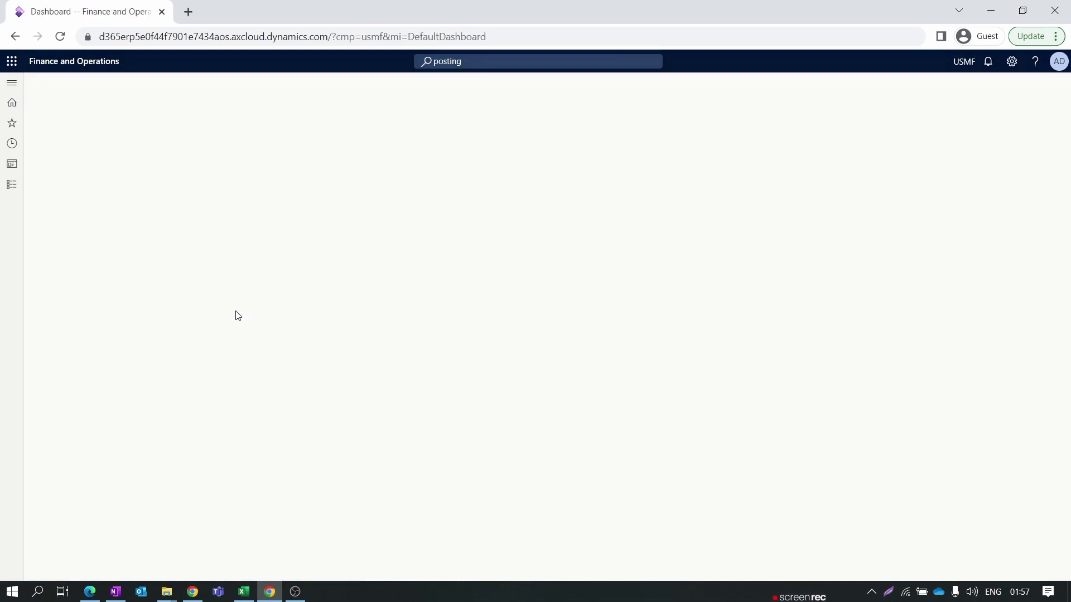
left_click(149, 230)
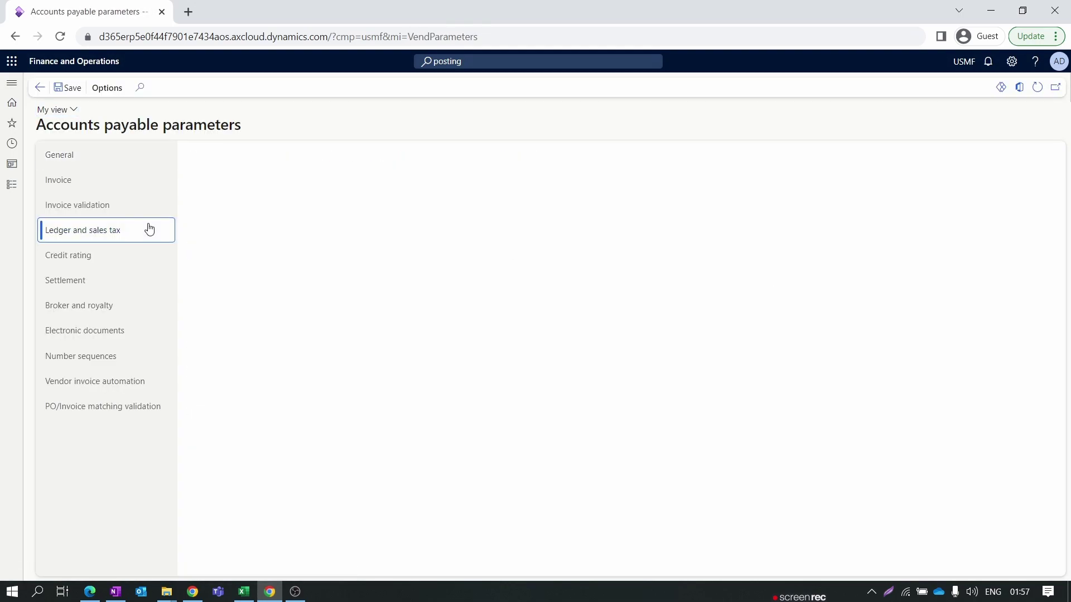
key("alt+Down")
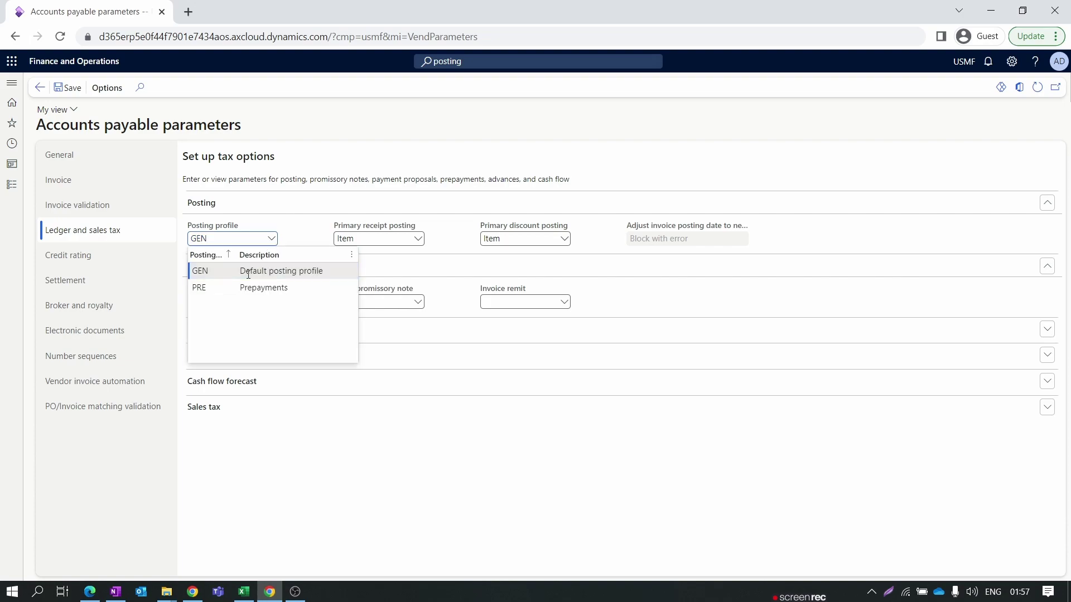
left_click(239, 270)
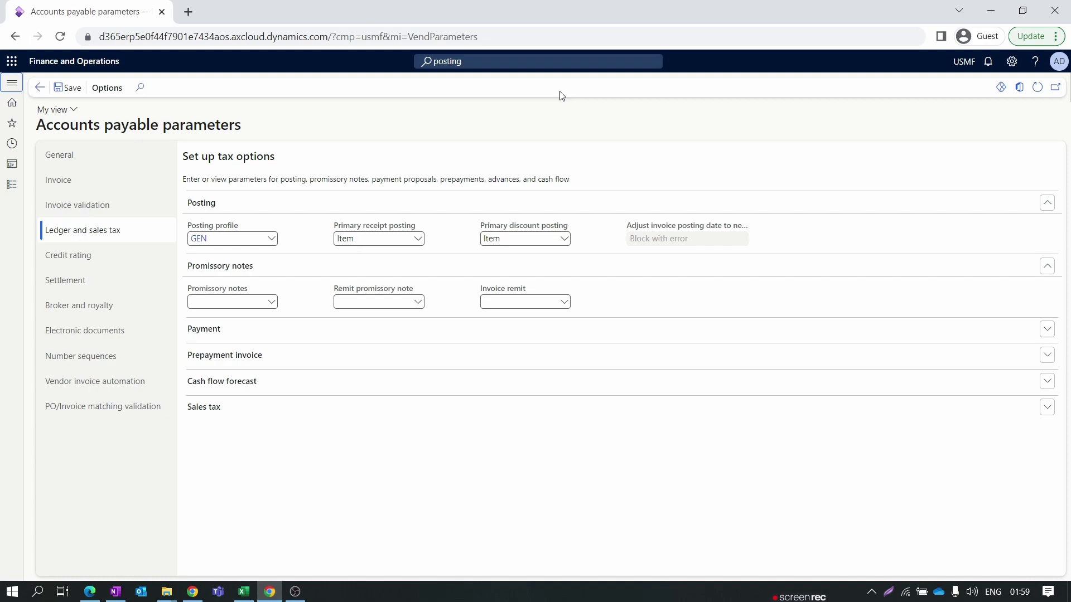
left_click(12, 184)
scroll(56, 402, "down", 5)
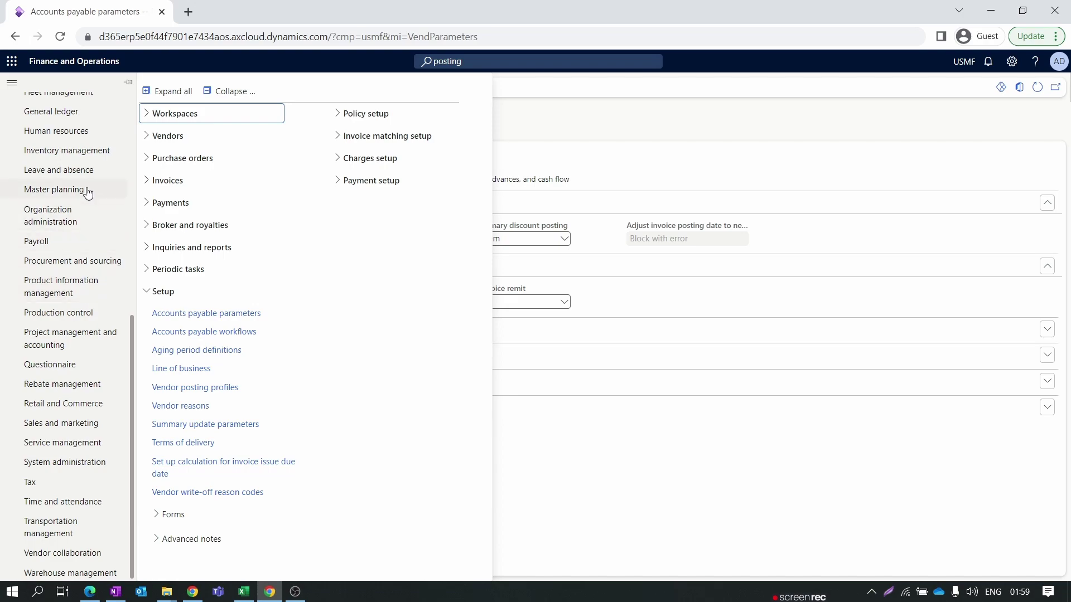
- Show Inventory management Posting setup's Purchase order accounts, then bring up the Excel journal workbook
left_click(88, 154)
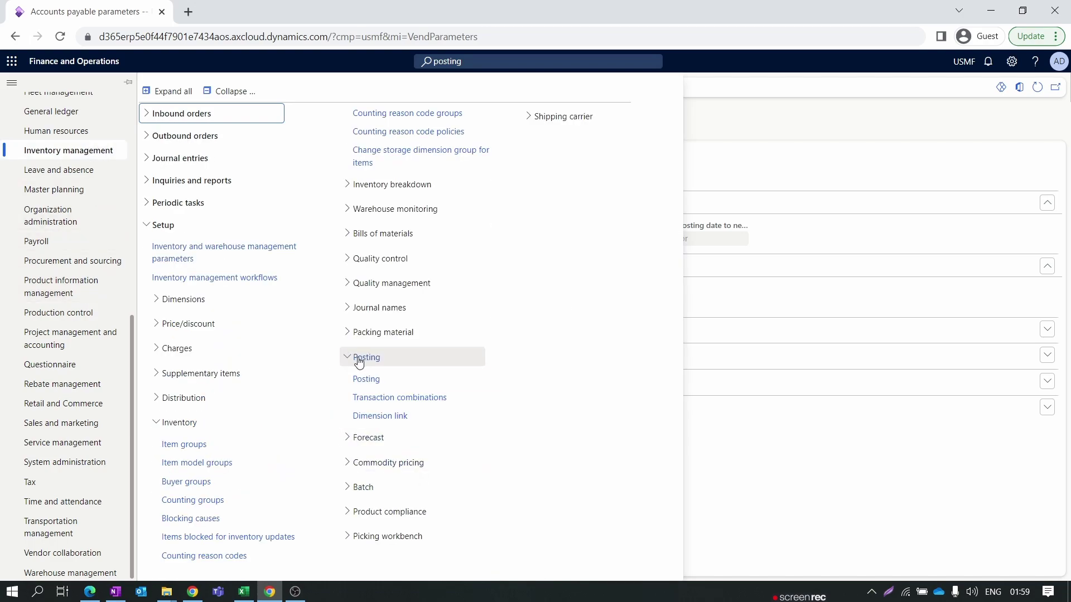
left_click(367, 379)
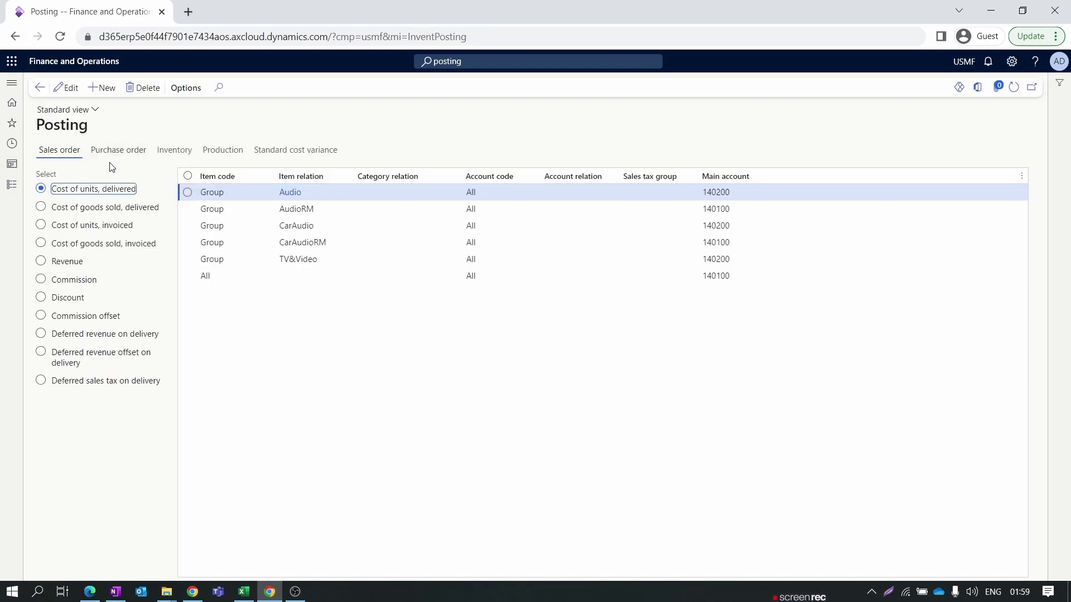
left_click(118, 154)
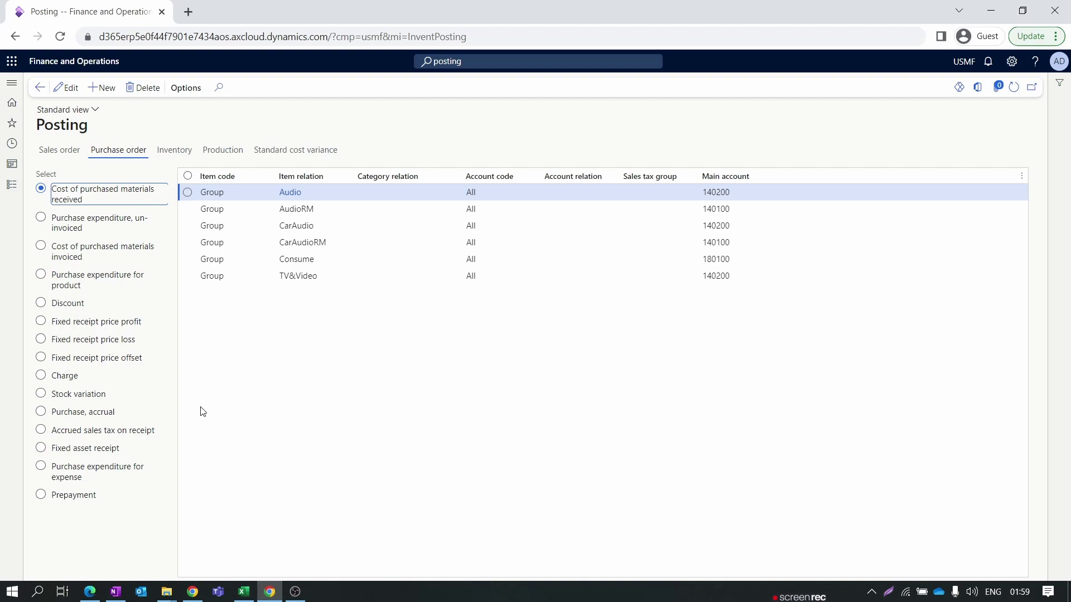
left_click(243, 590)
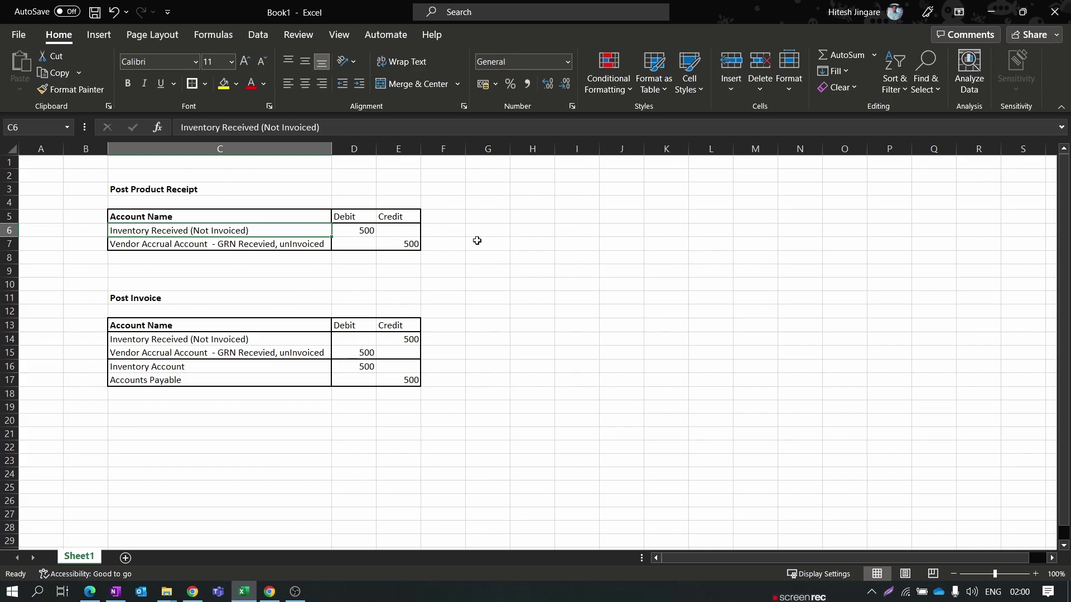
left_click(355, 226)
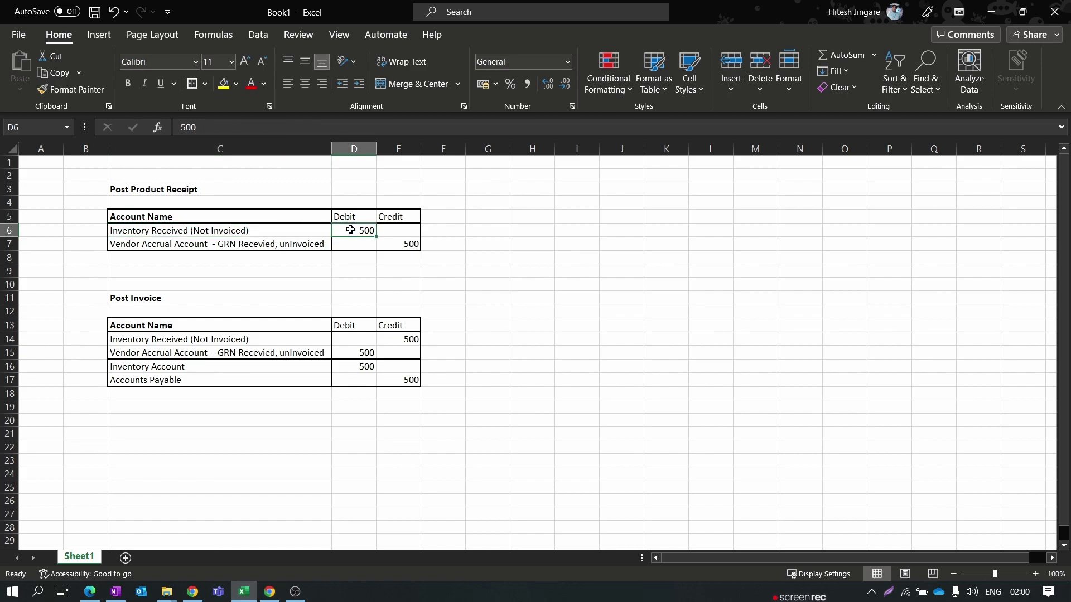
left_click(271, 228)
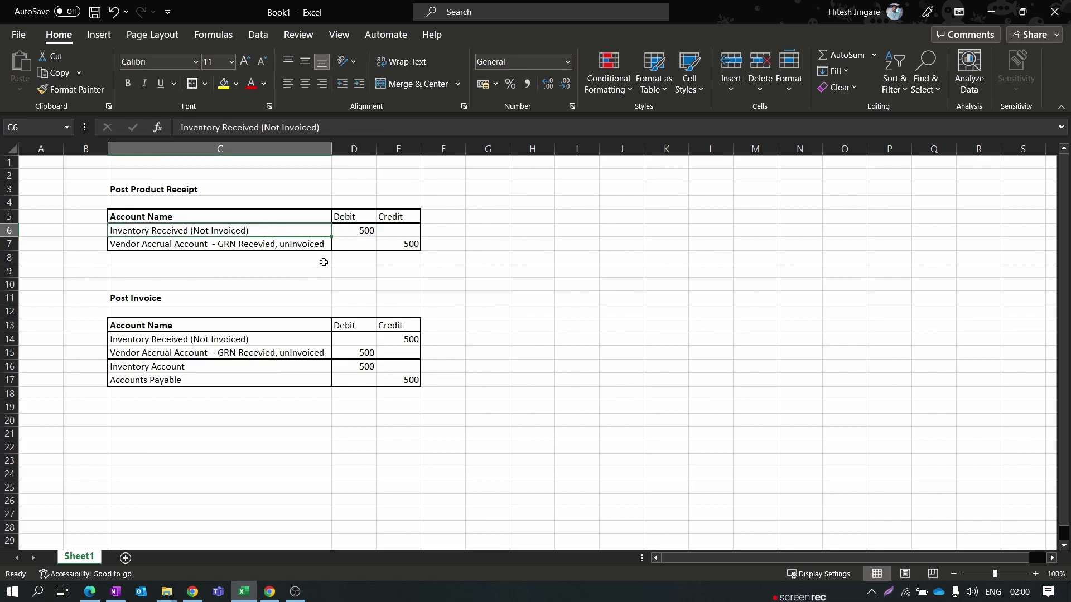
left_click(369, 233)
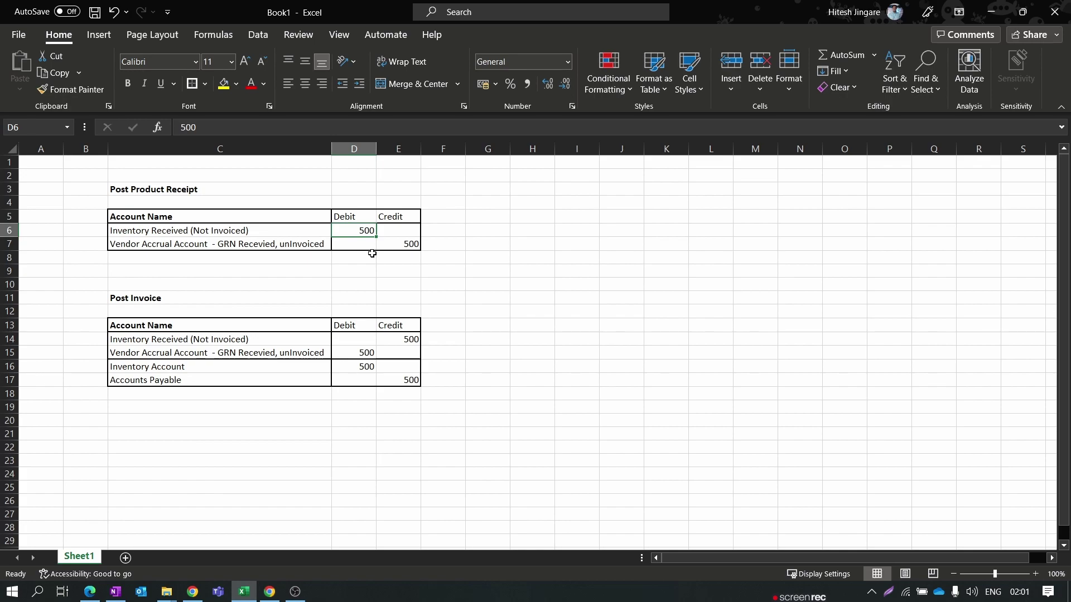
key("Left")
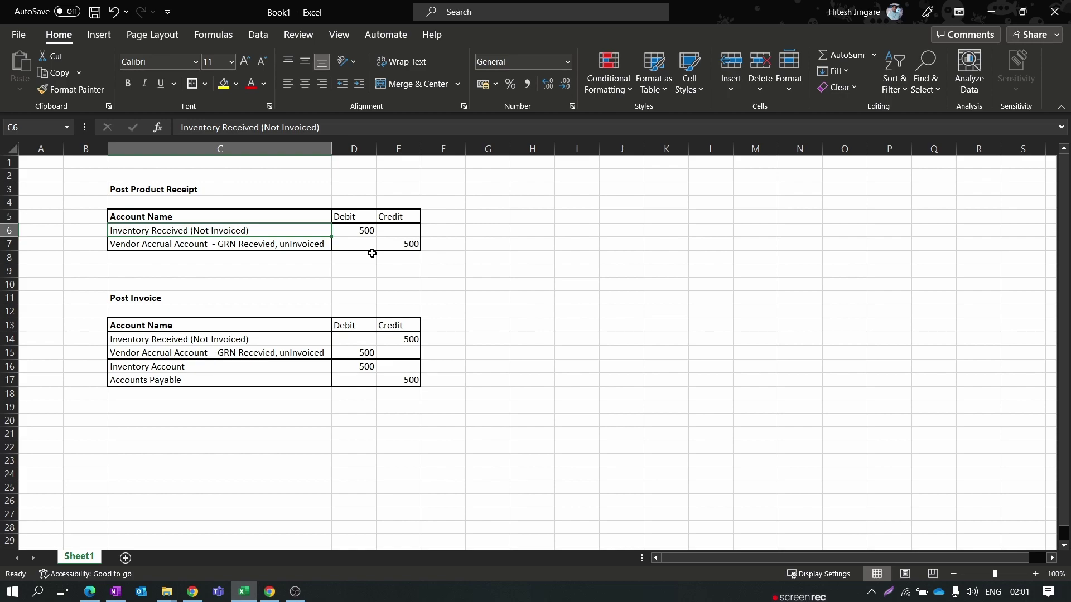
key("Right")
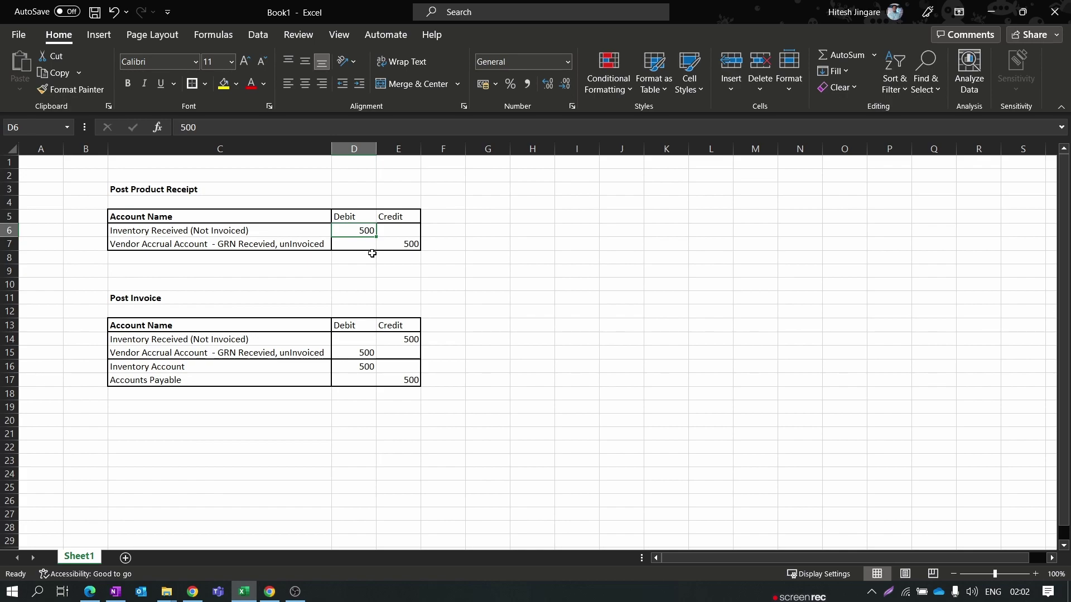
key("Down")
key("Left")
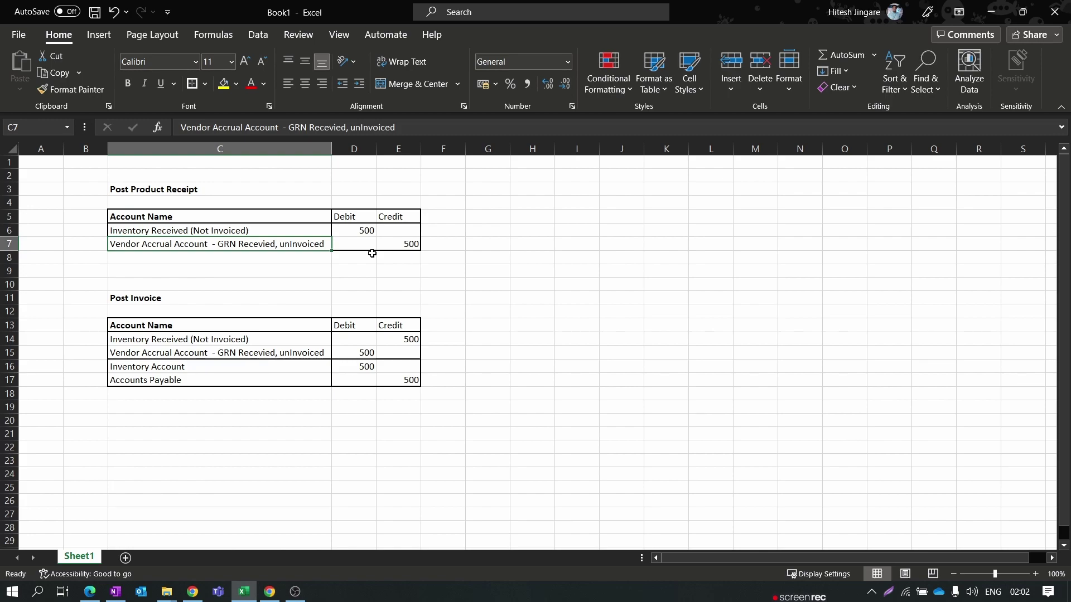
key("Right")
key("Right")
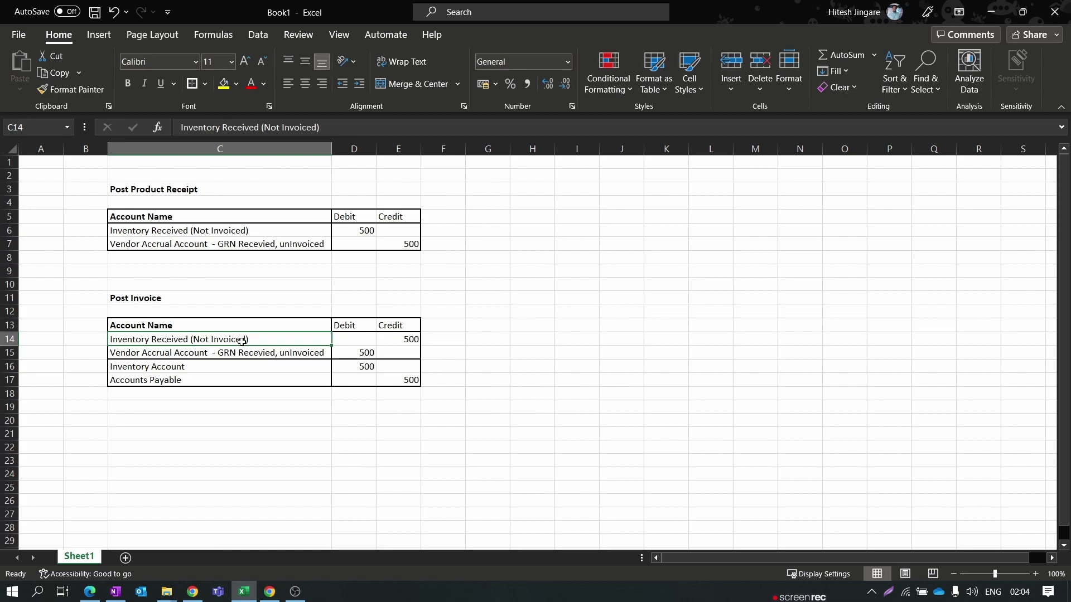
- Shade the first two Post Invoice rows (C14:E15) grey
left_click_drag(243, 341, 386, 347)
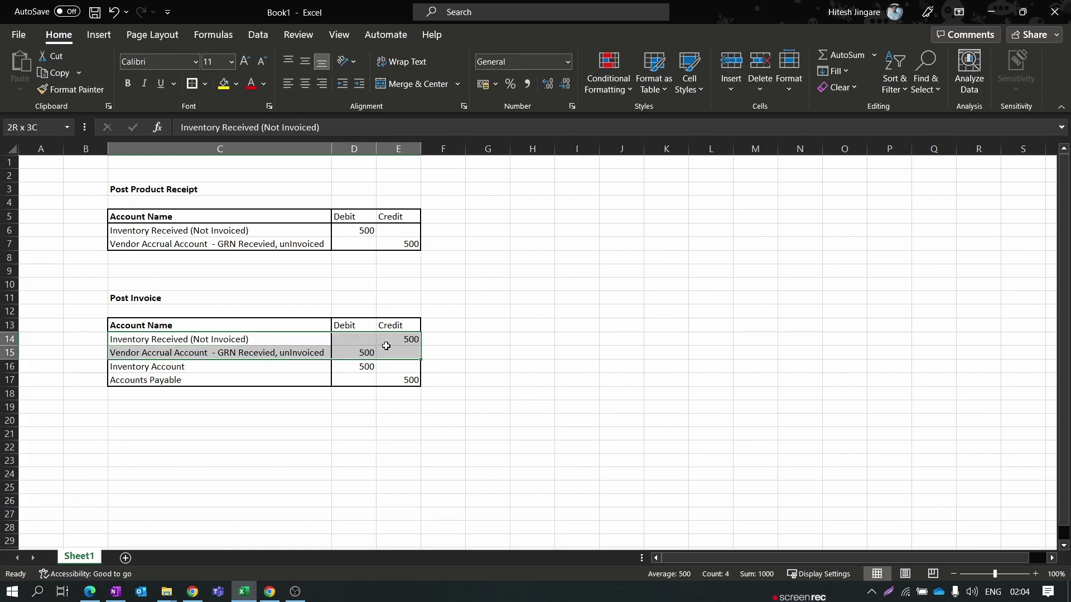
left_click_drag(386, 347, 386, 347)
left_click(236, 84)
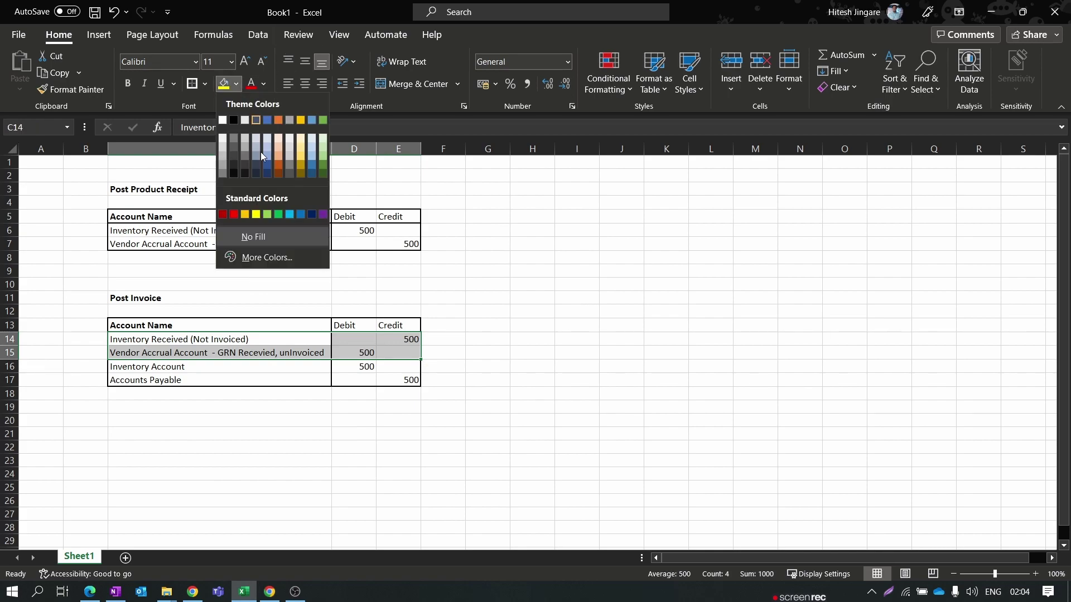
left_click(223, 163)
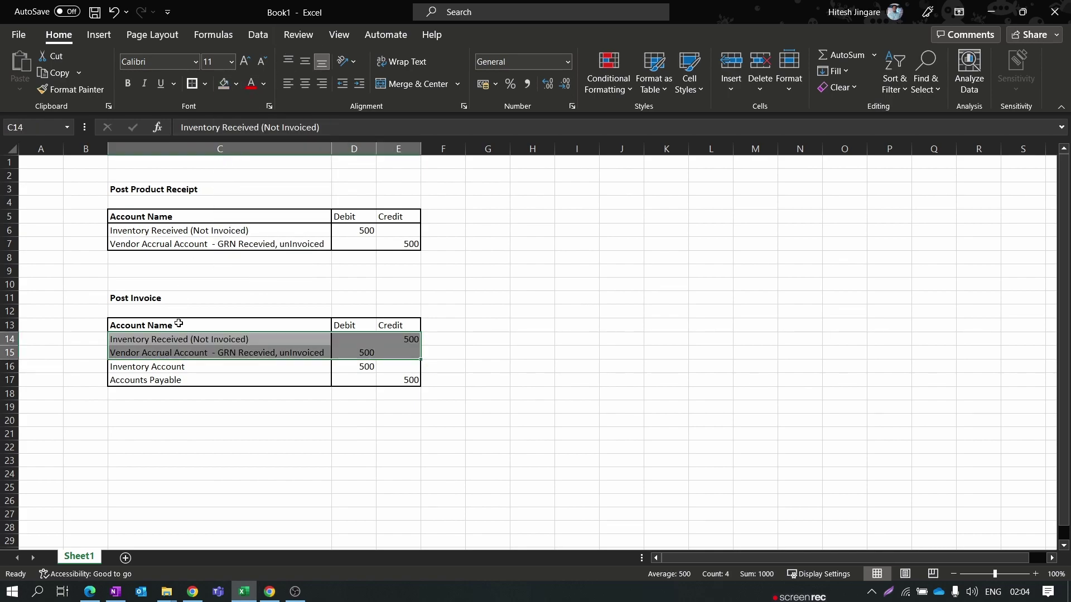
left_click(296, 276)
- Review the Inventory Received, Vendor Accrual, Inventory Account and Accounts Payable rows before returning to Dynamics
left_click_drag(199, 230, 390, 229)
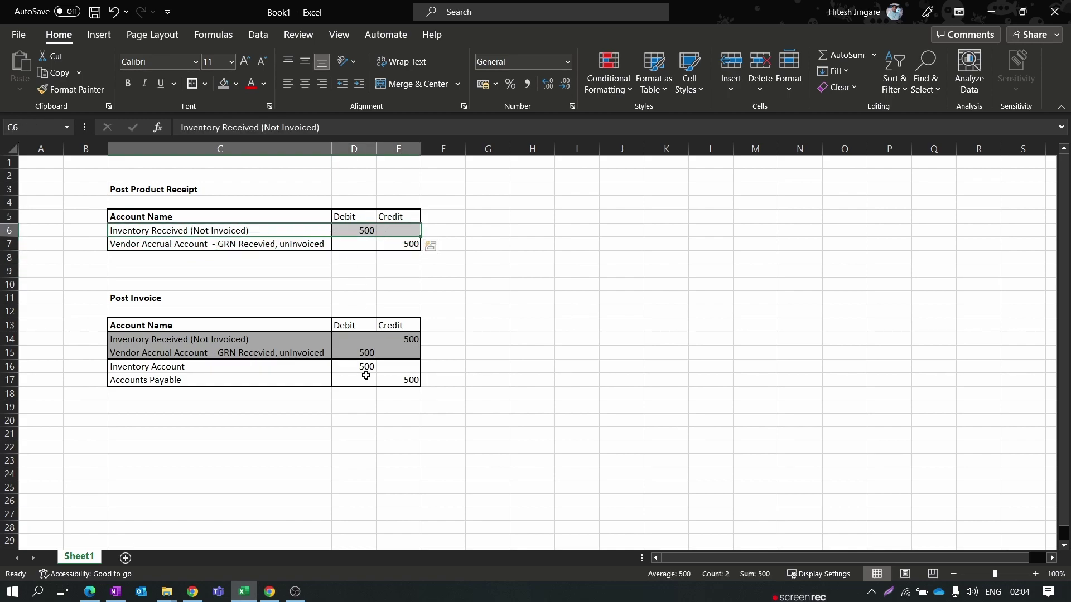
left_click(403, 340)
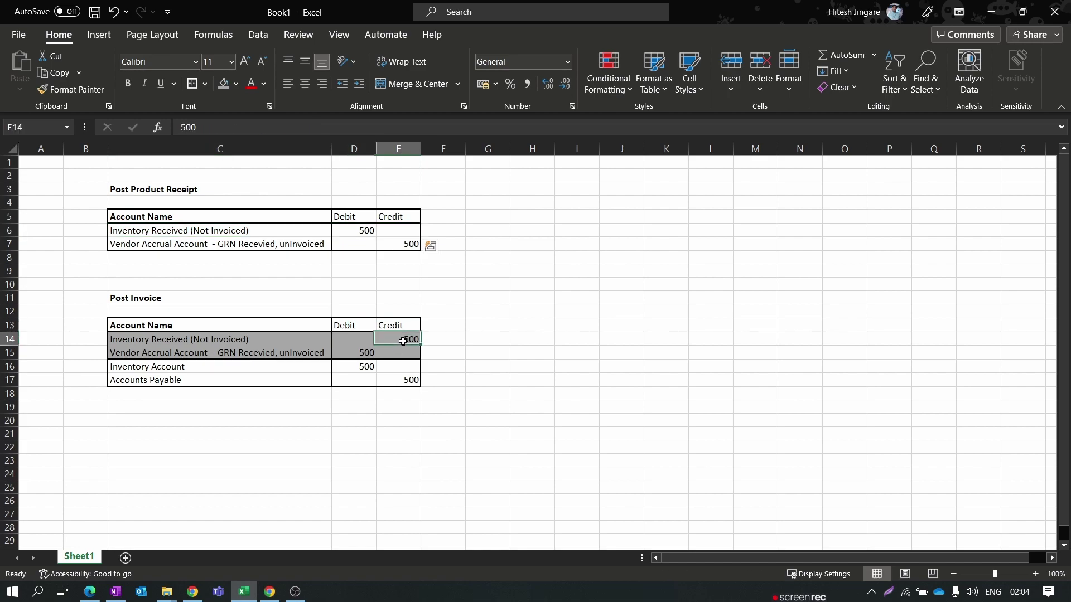
left_click(311, 245)
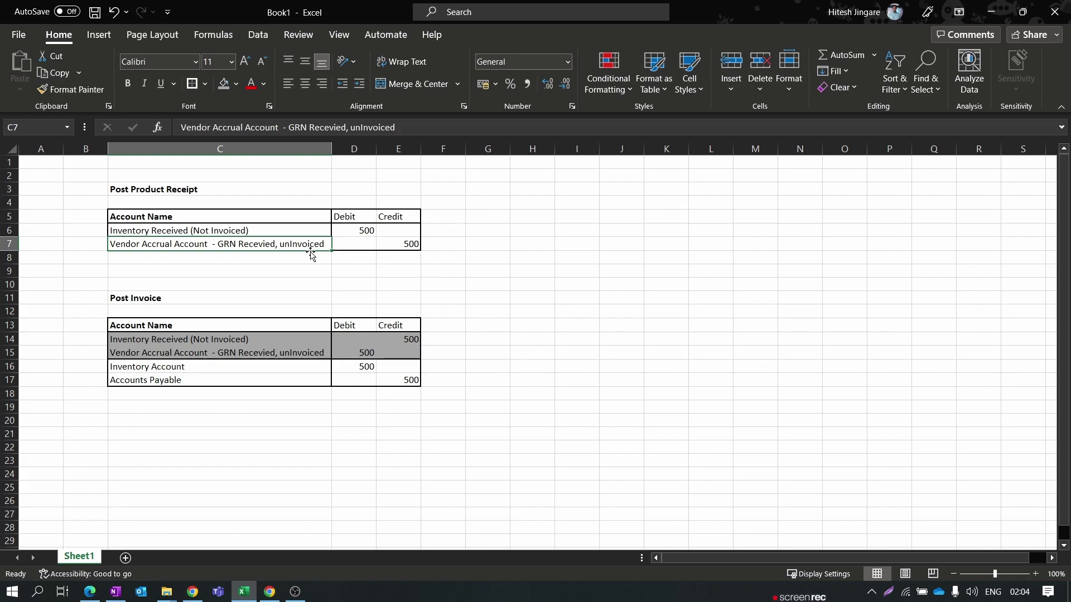
mouse_move(276, 241)
left_mouse_down()
mouse_move(404, 246)
mouse_move(262, 262)
mouse_move(255, 250)
mouse_move(275, 241)
left_mouse_up()
left_click(262, 360)
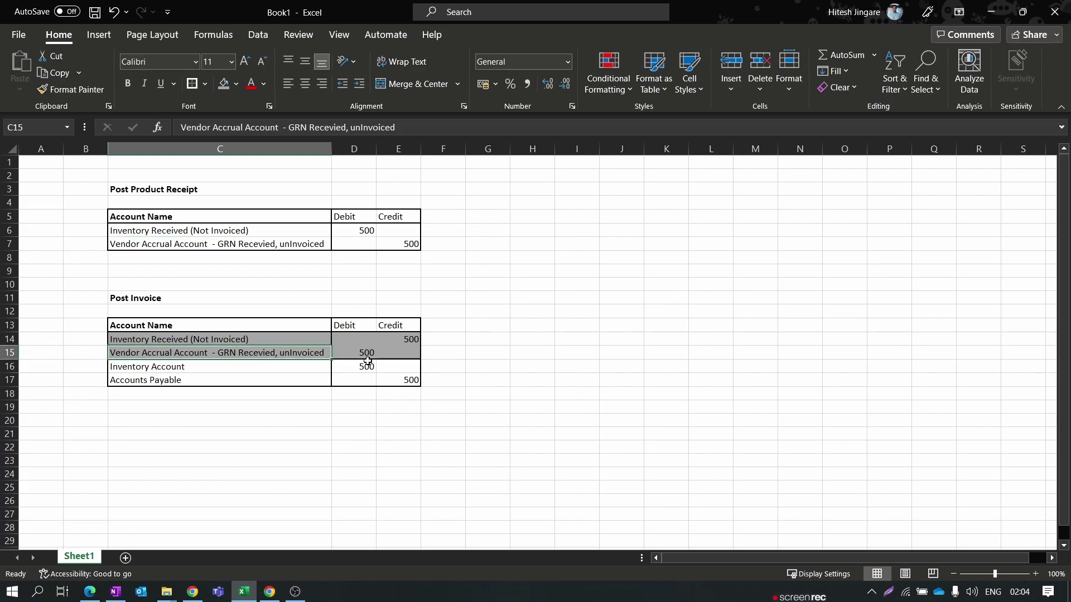
left_click_drag(246, 368, 401, 376)
left_click(310, 380)
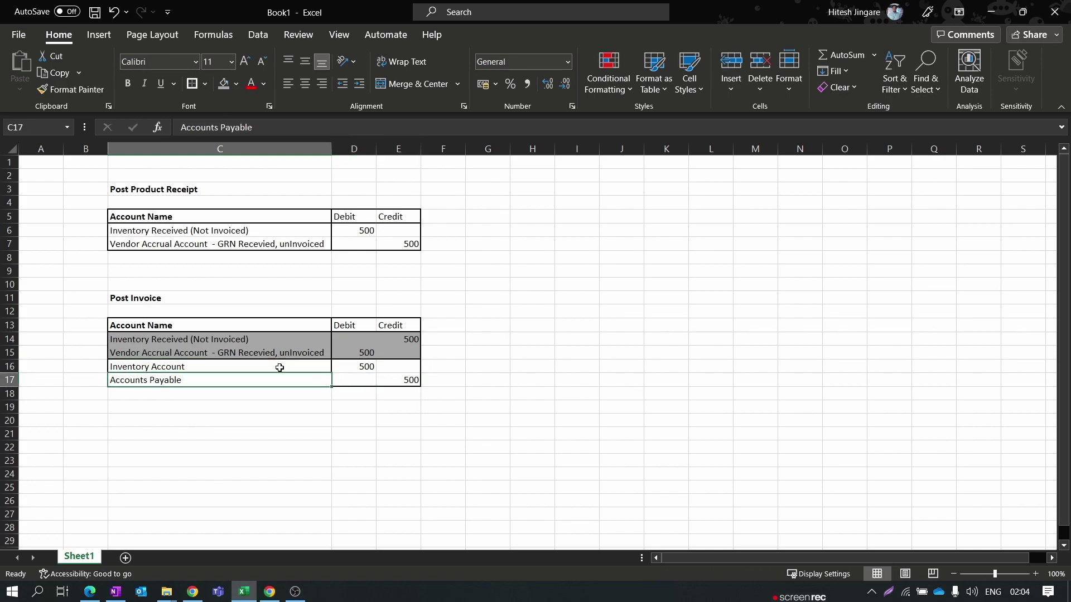
left_click(278, 368)
left_click_drag(278, 367, 354, 372)
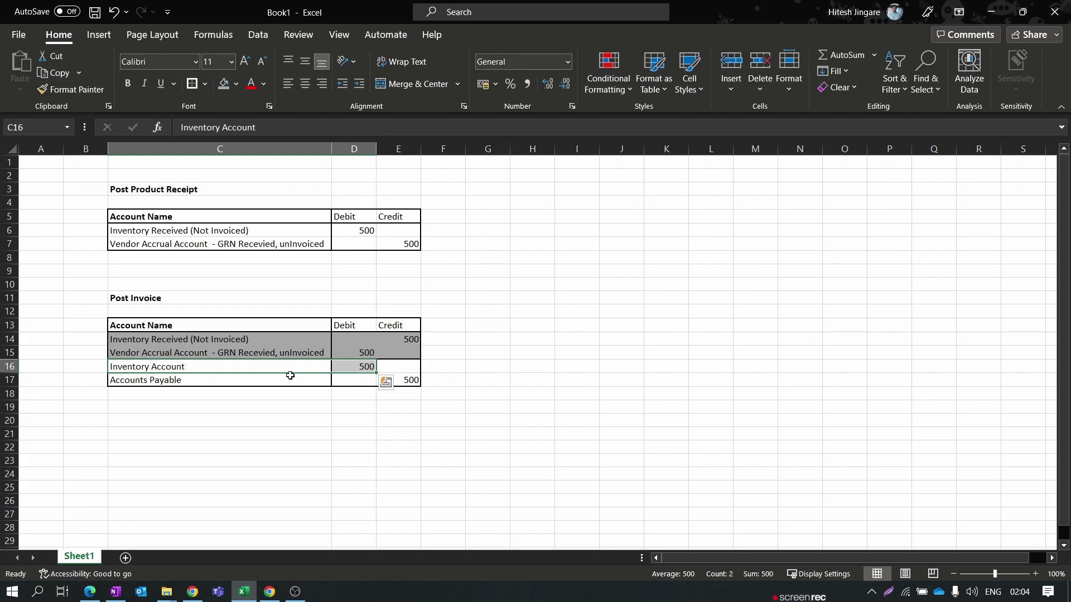
left_click_drag(290, 379, 390, 381)
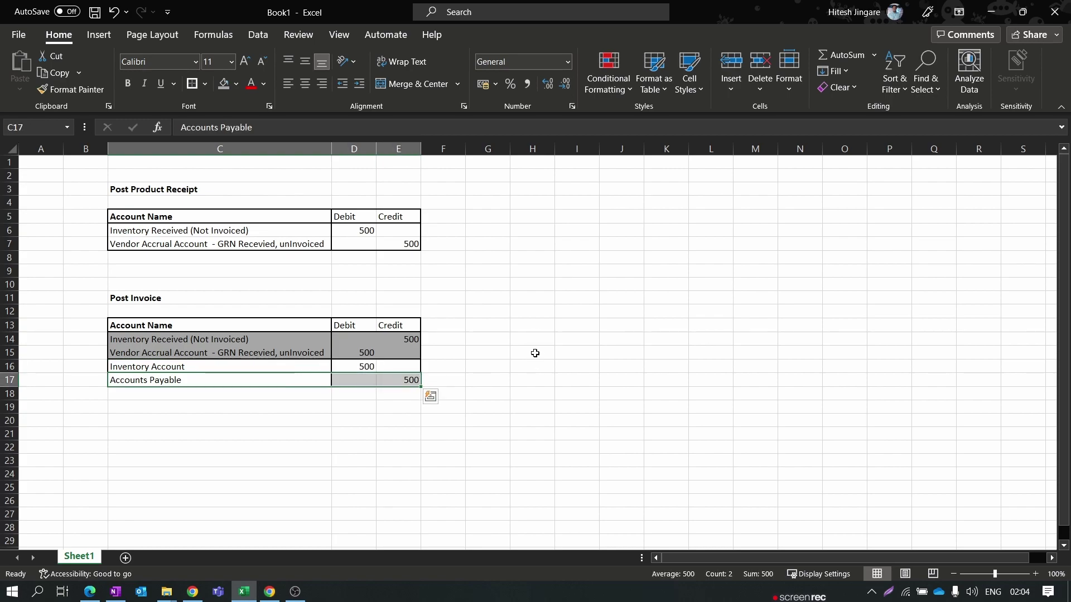
left_click(535, 354)
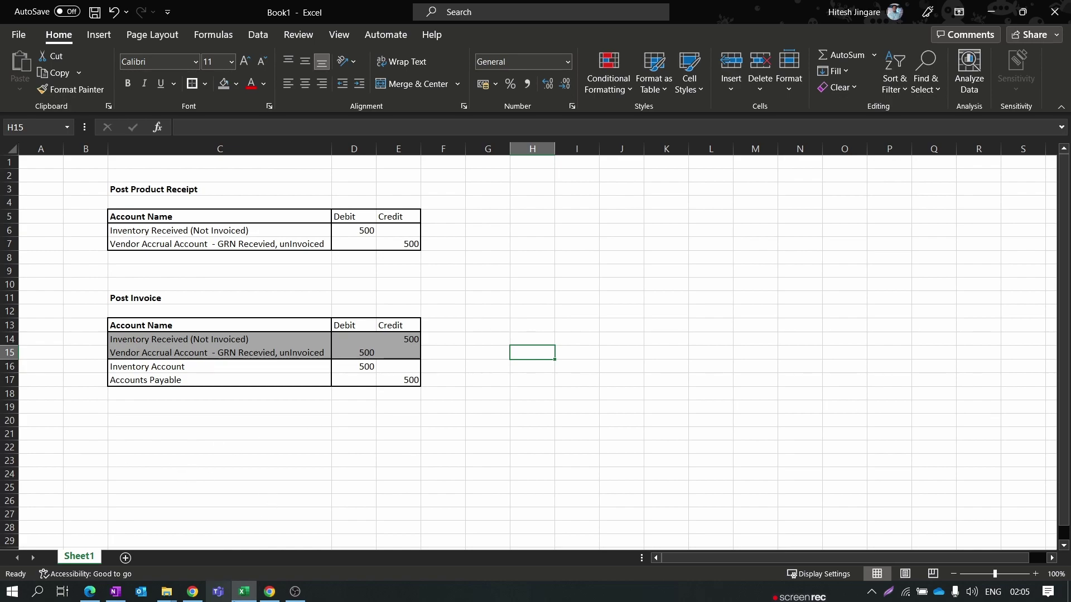
left_click(269, 591)
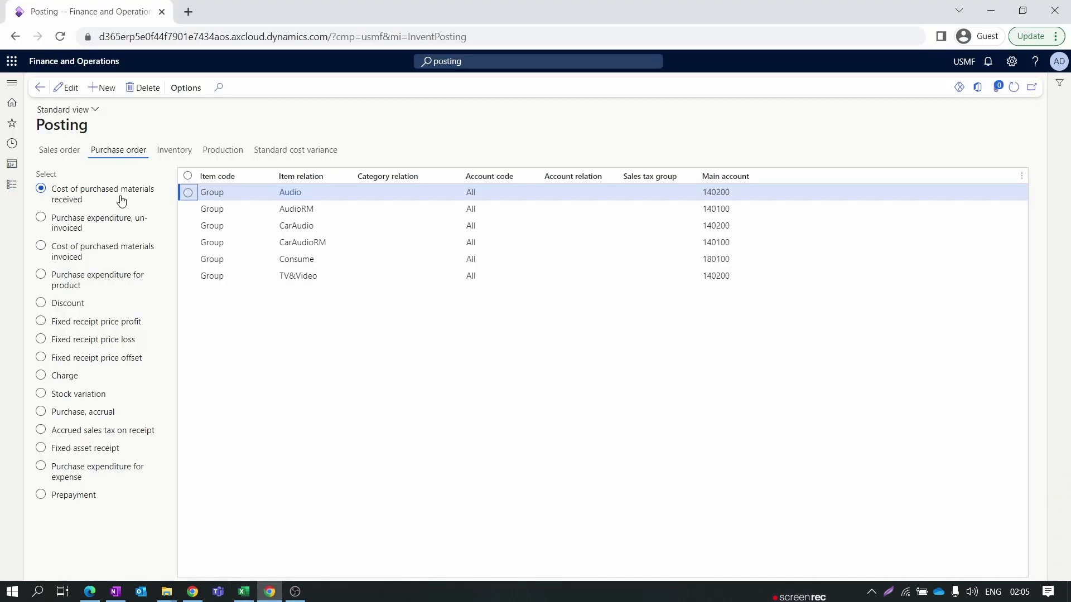
- Check the Inventory Received (Not Invoiced) account in the Excel receipt table
left_click(243, 591)
left_click(246, 261)
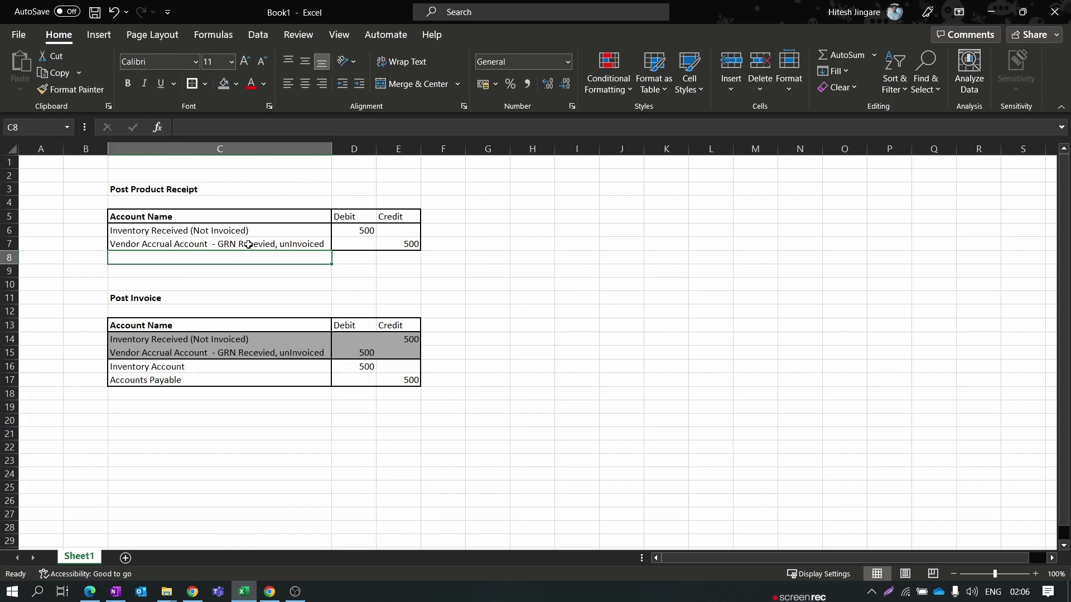
left_click(242, 228)
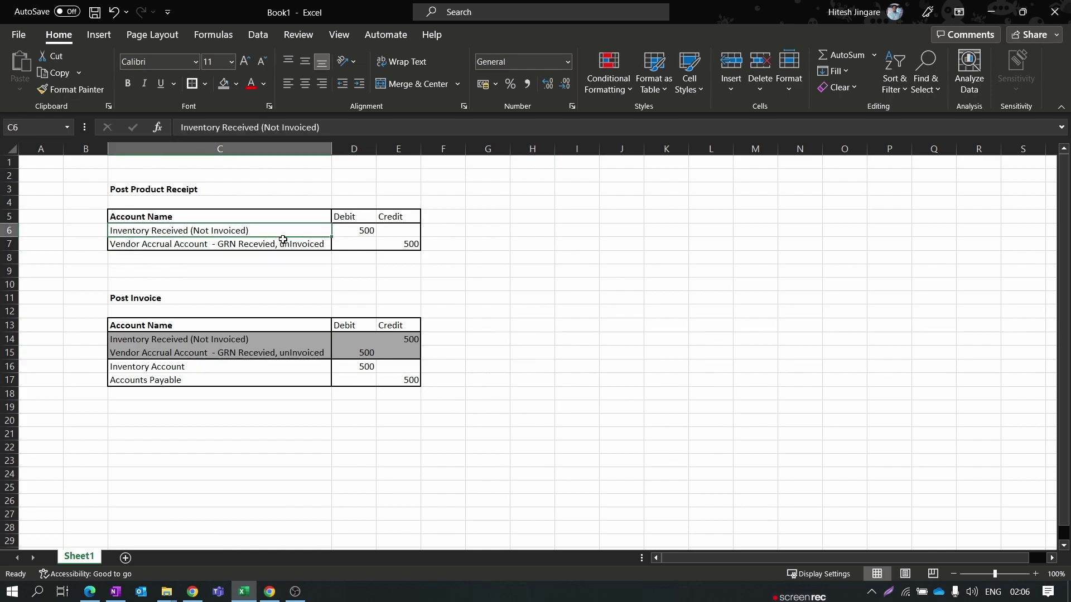
left_click(315, 182)
left_click(256, 234)
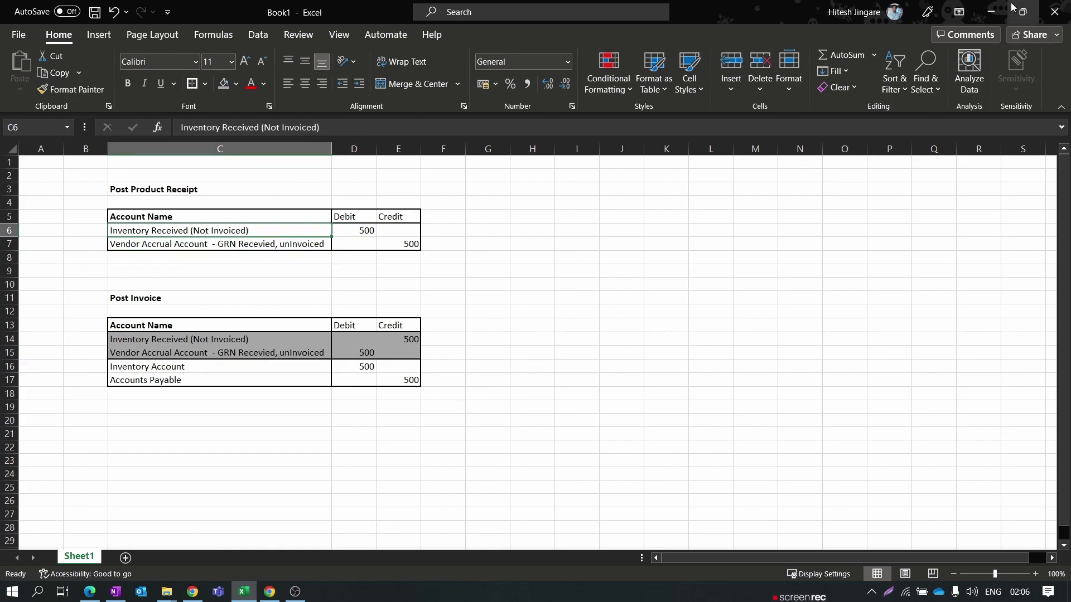
left_click(991, 11)
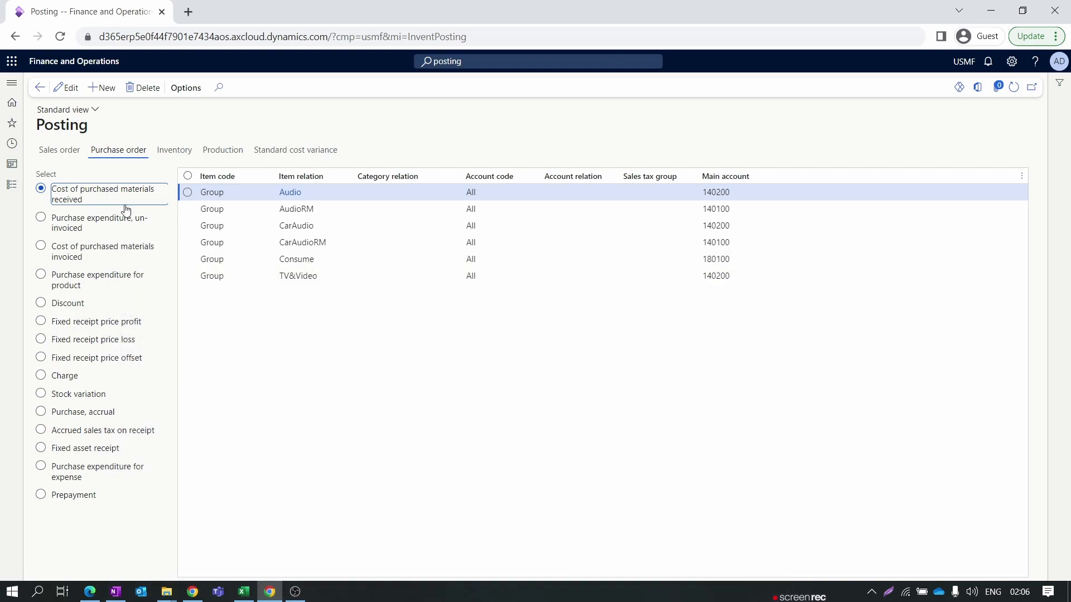
- Add a new cost of purchased materials received posting line with item code All
left_click(231, 259)
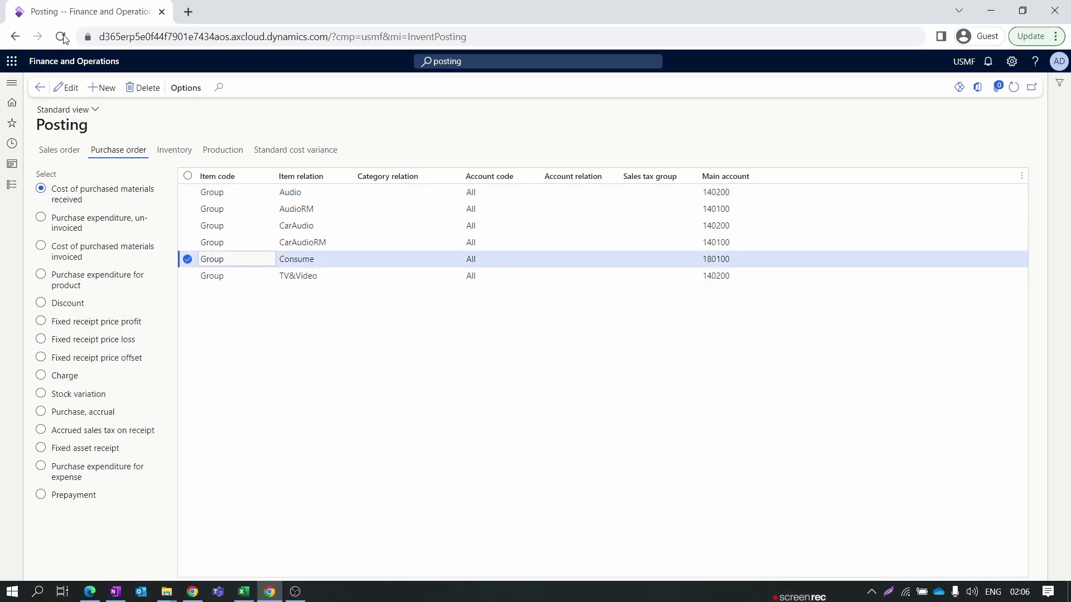
left_click(102, 87)
left_click(285, 259)
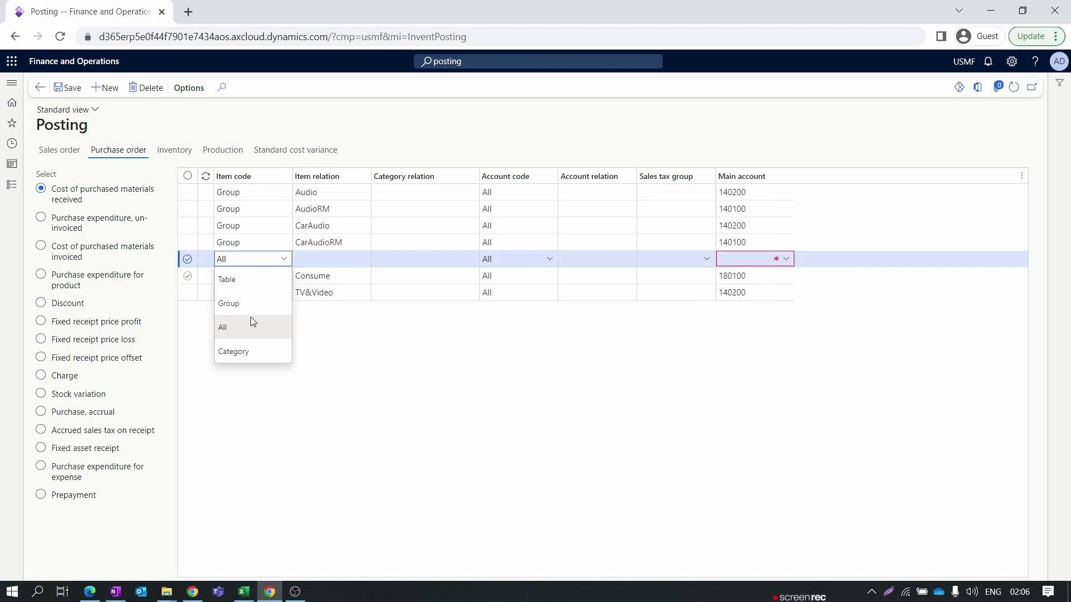
left_click(251, 320)
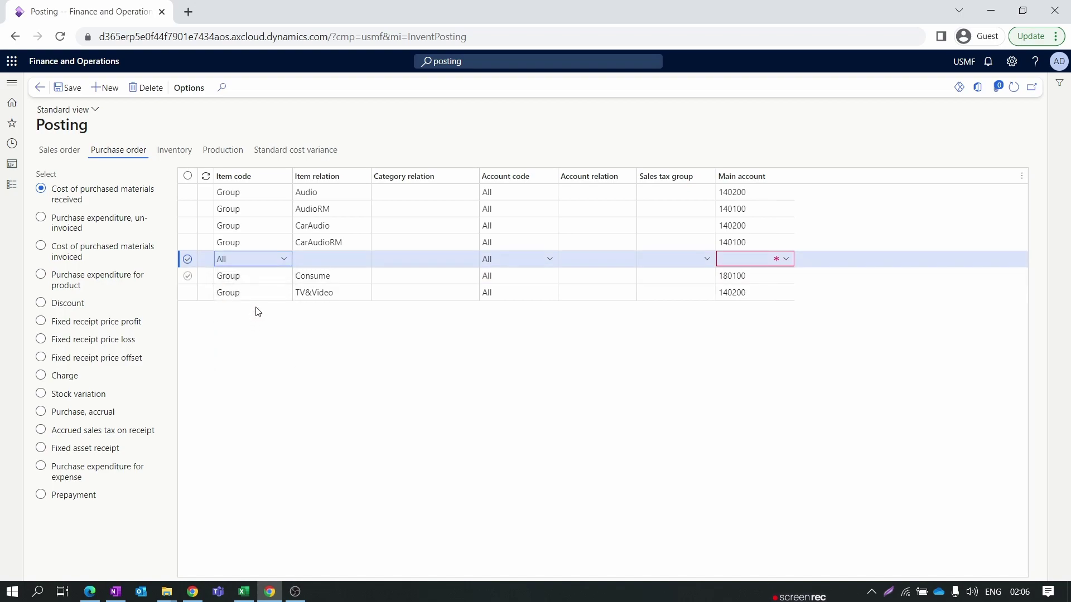
left_click(358, 259)
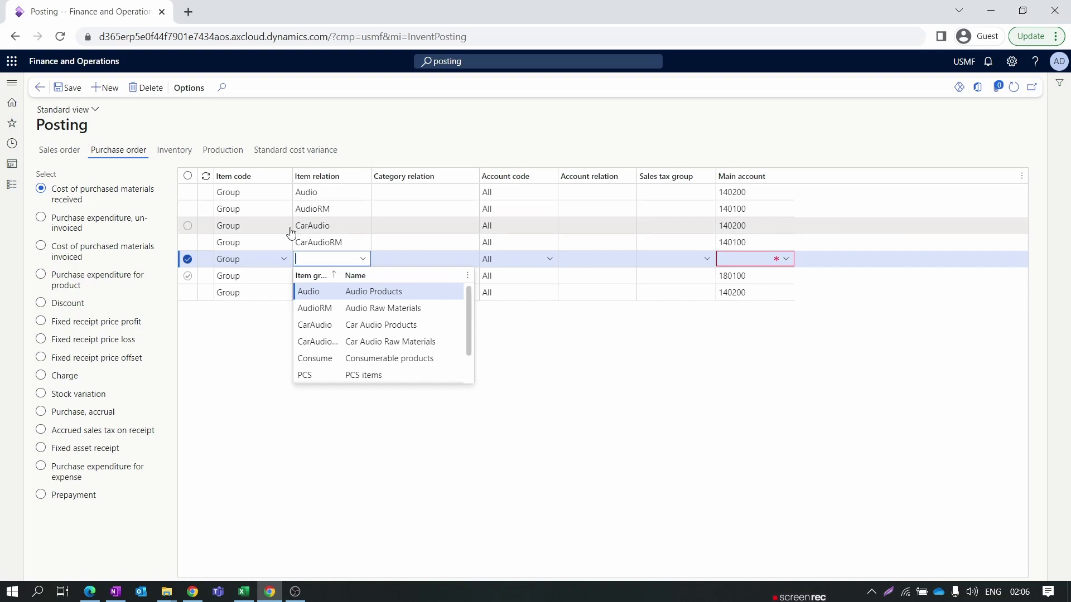
left_click(289, 260)
left_click(286, 259)
key("Down")
key("Return")
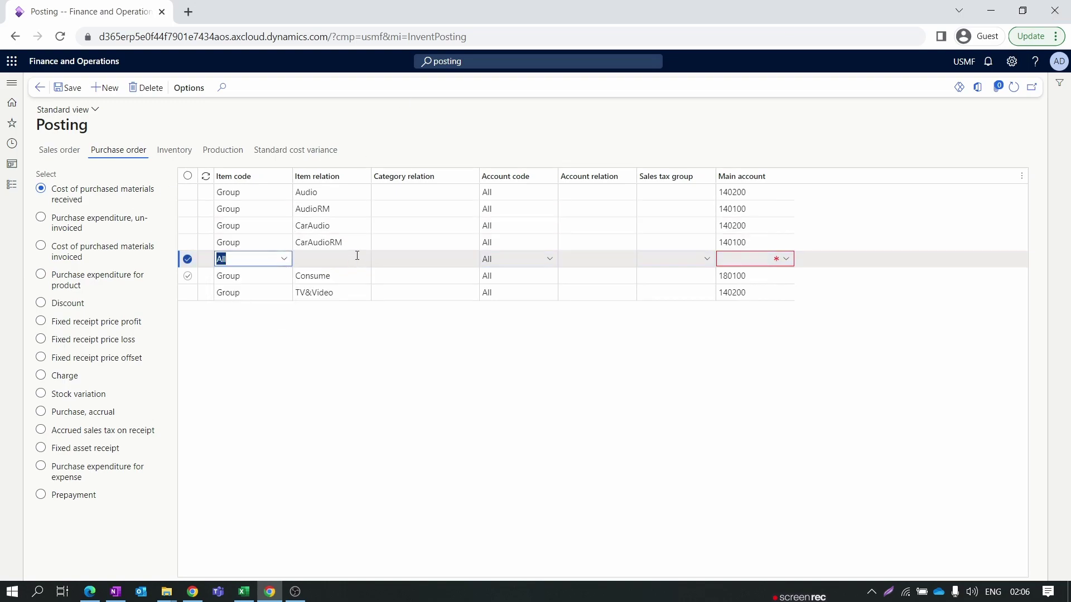
left_click(356, 256)
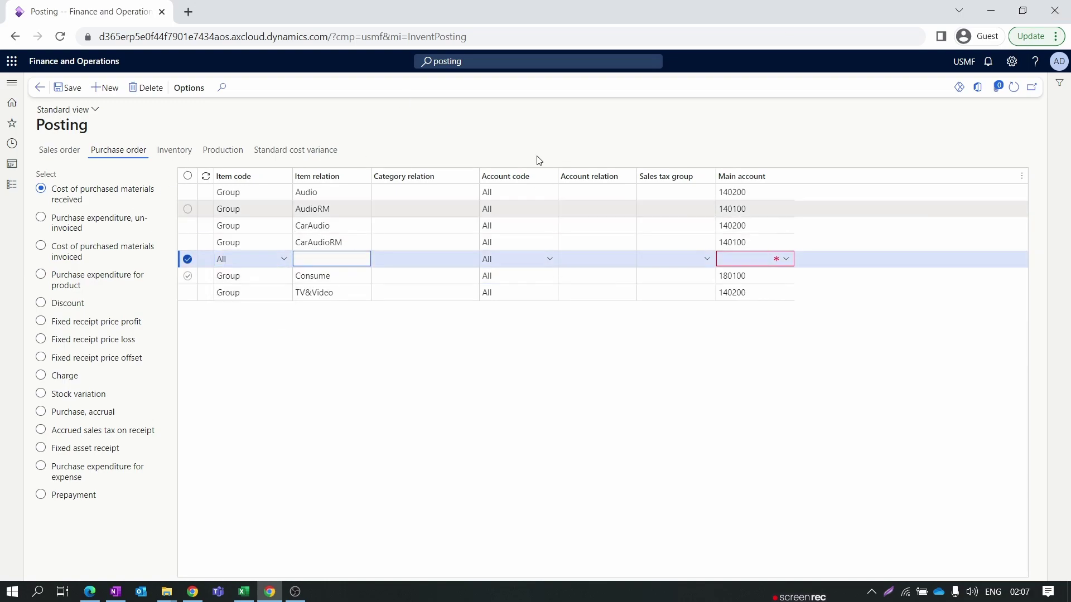
- Keep account code All and set main account 140200 Inventory Received (Not Invoiced)
left_click(545, 262)
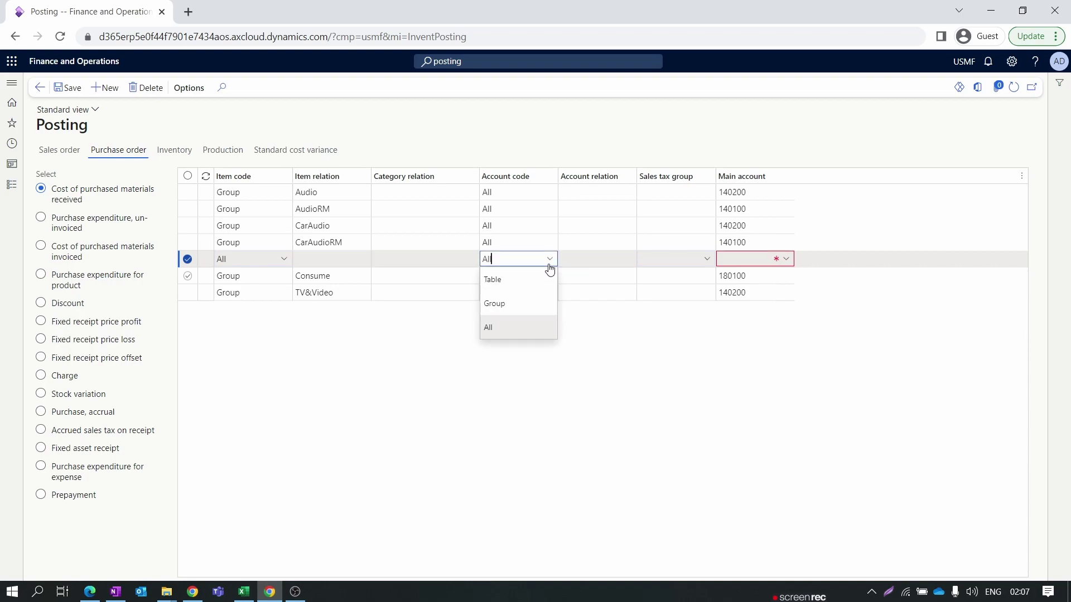
left_click(612, 258)
left_click(786, 259)
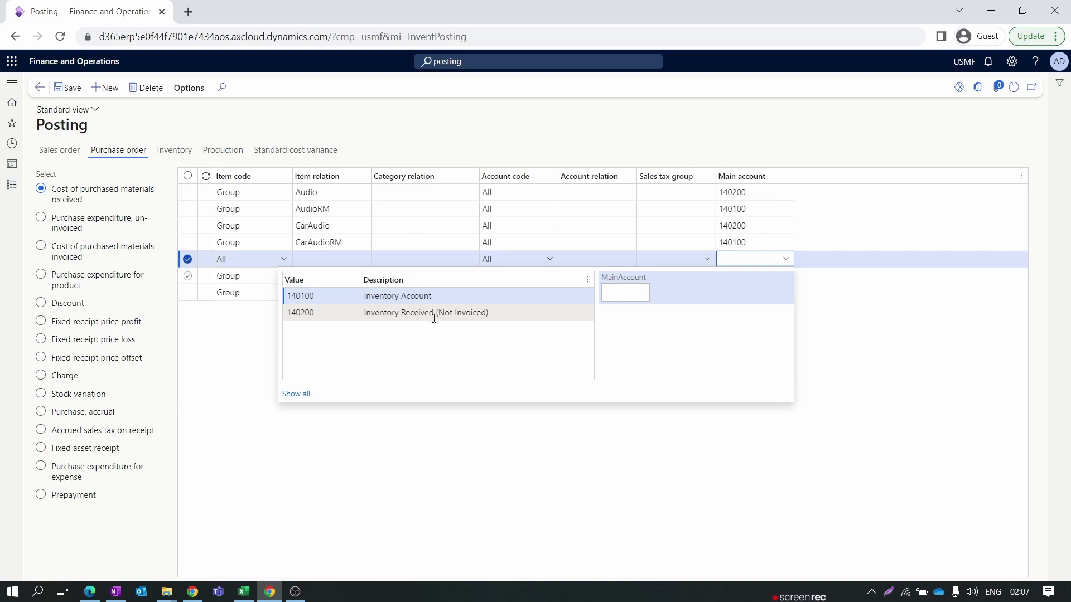
left_click(405, 315)
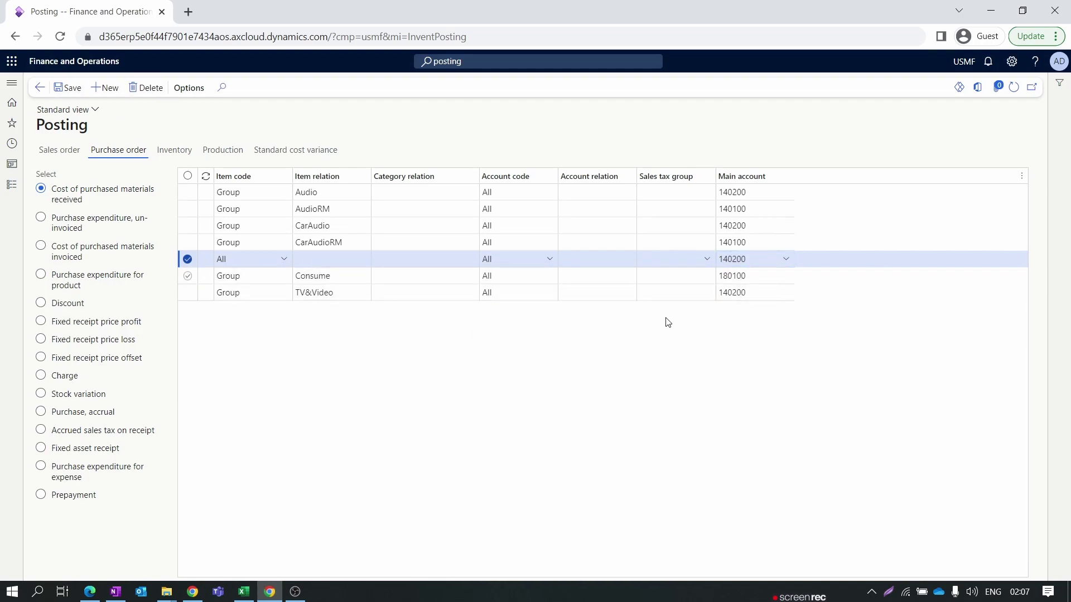
key("alt+Tab")
left_click_drag(240, 230, 399, 233)
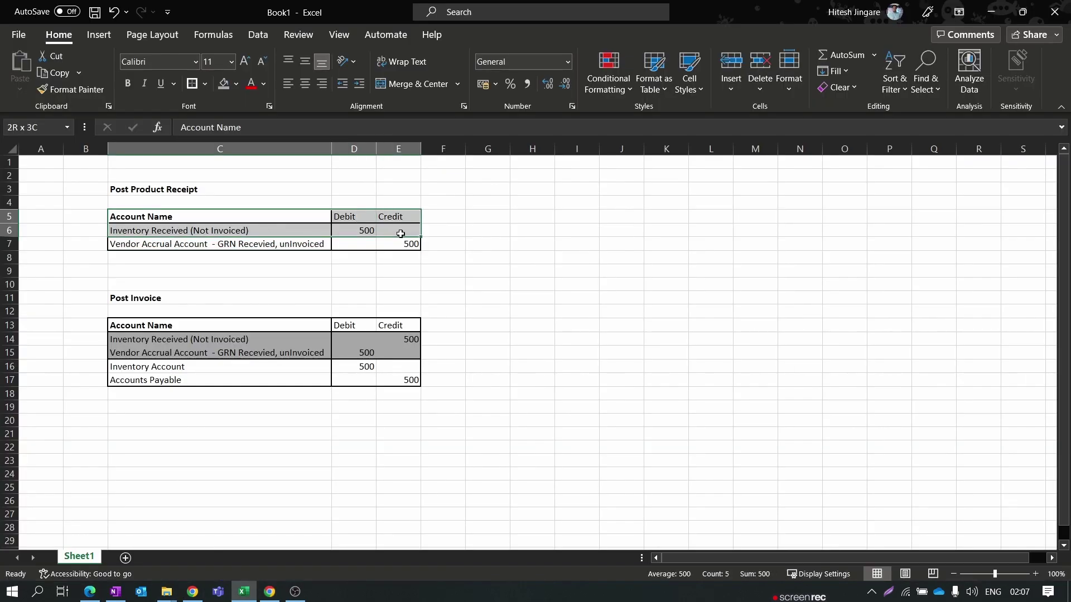
- Fill the Inventory Received row yellow, then show the Purchase, accrual posting lines
left_click(247, 294)
left_click(246, 244)
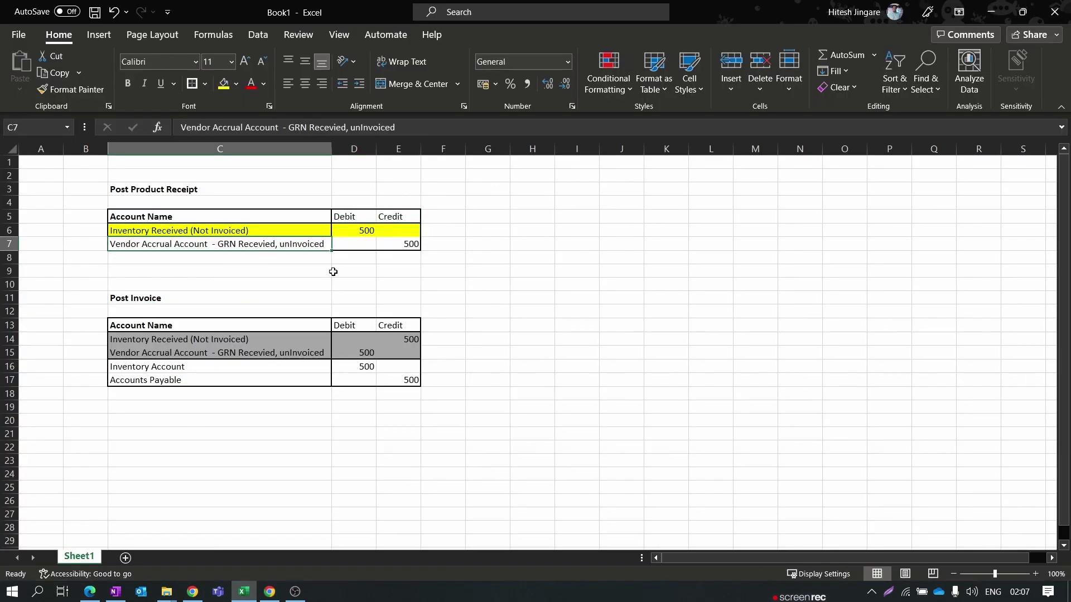
left_click(990, 12)
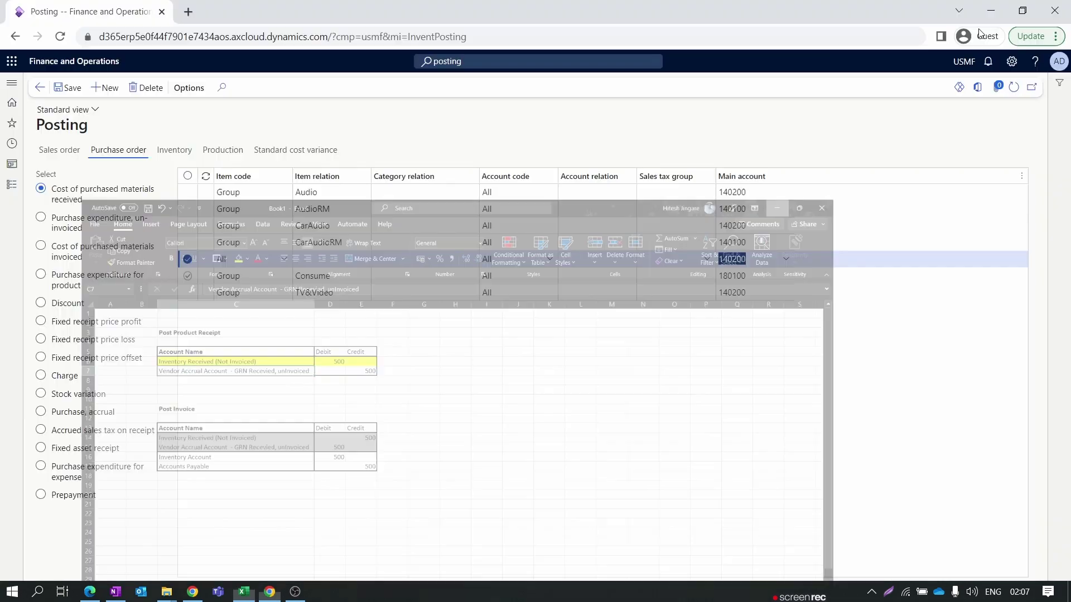
left_click(104, 412)
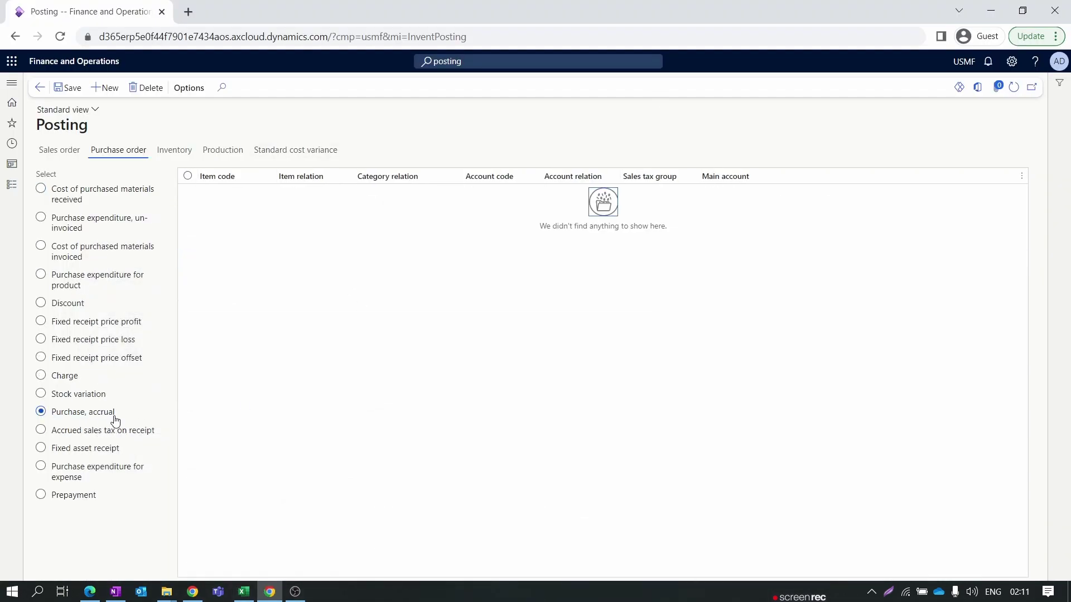
- Create a Purchase, accrual line with item code All and main account 200190 Accrued Purchases
left_click(111, 417)
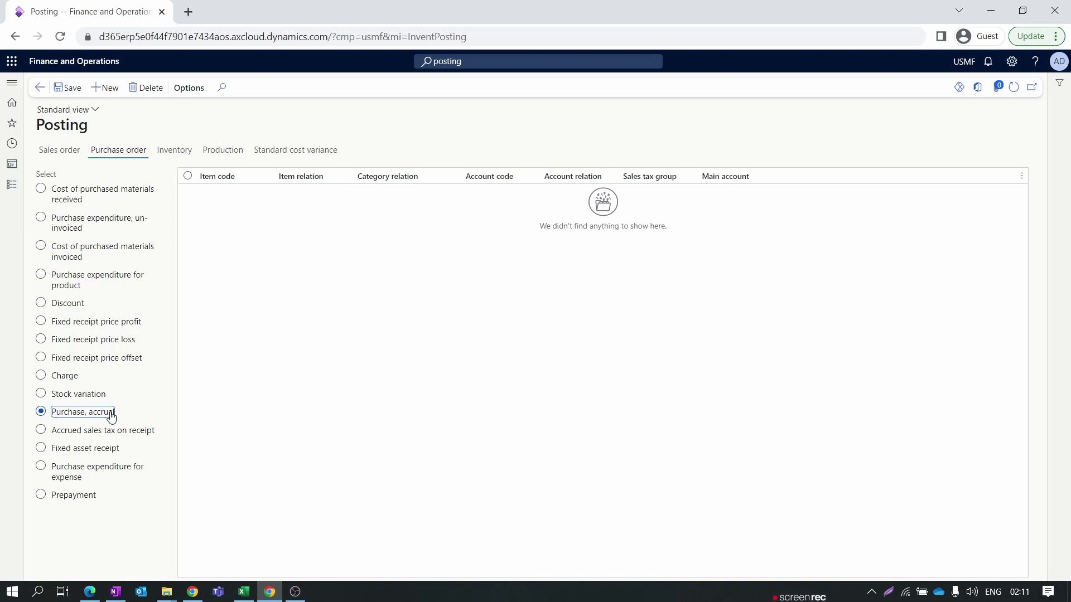
left_click(105, 87)
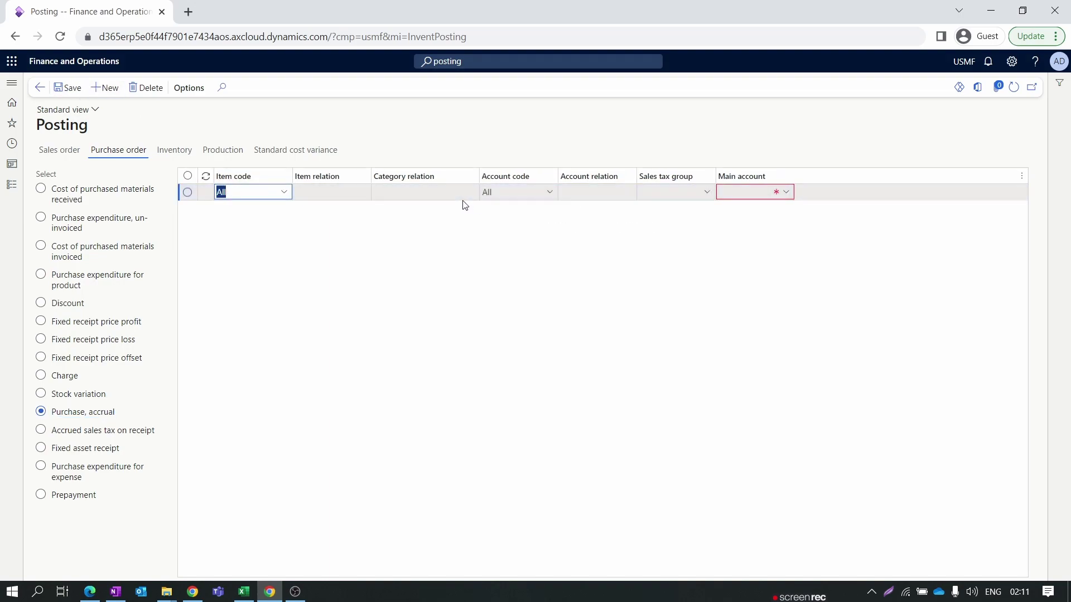
left_click(284, 193)
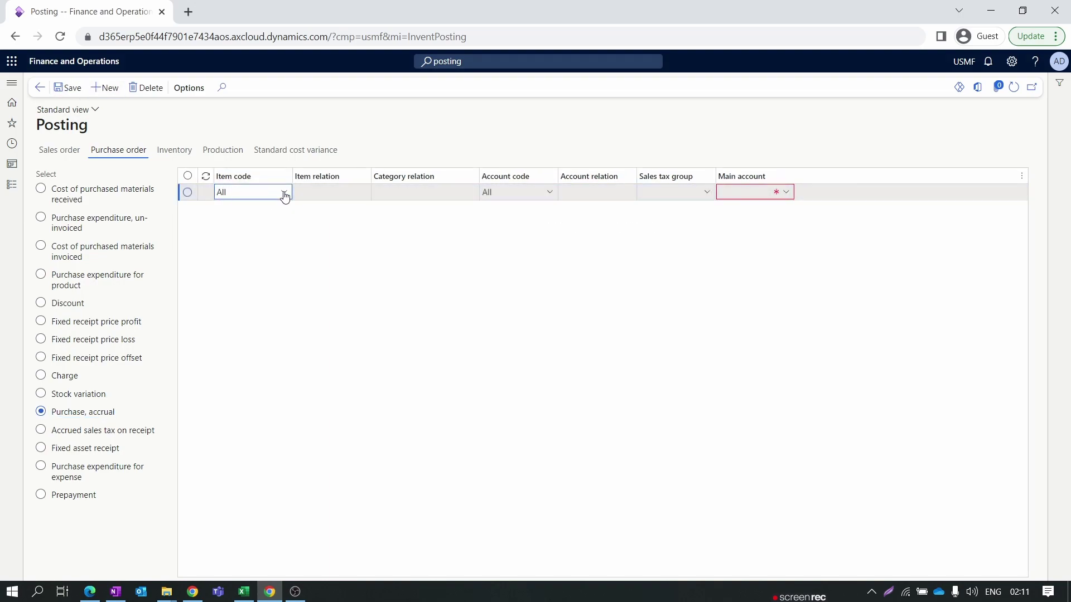
left_click(555, 192)
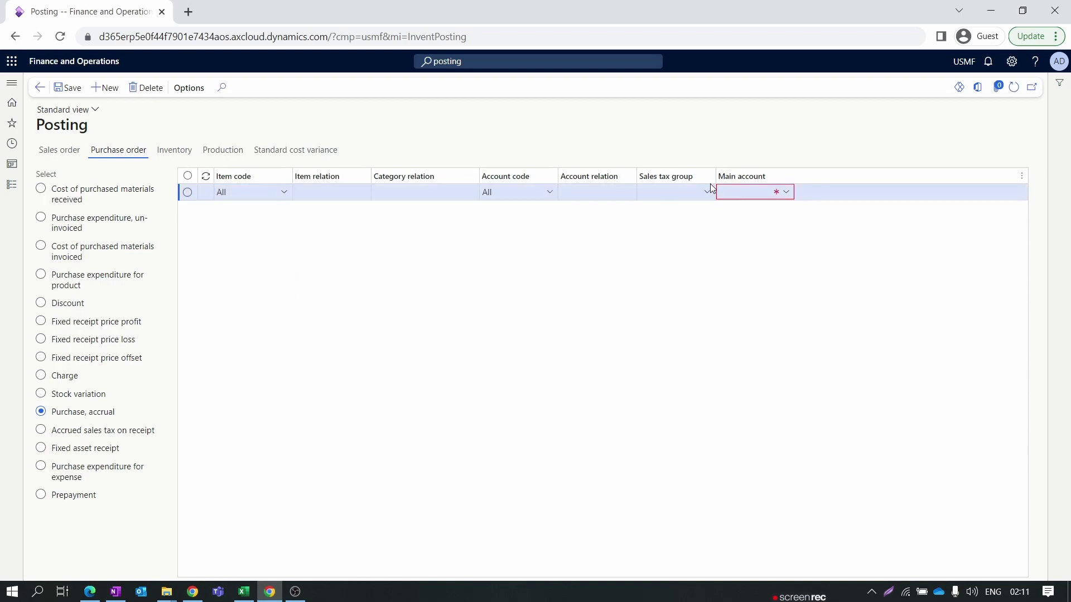
left_click(788, 193)
type("200190")
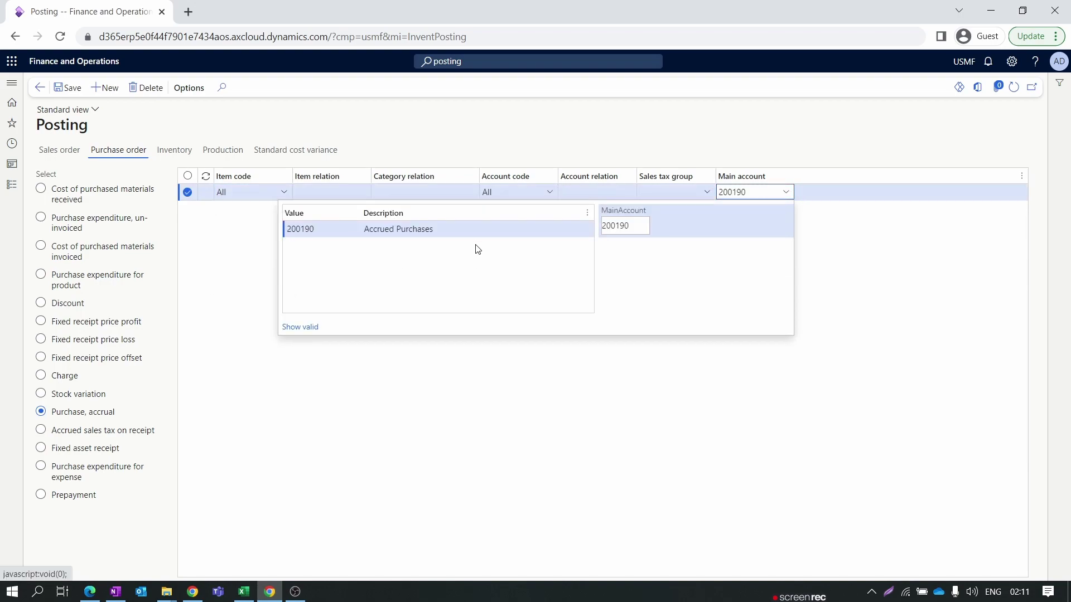
left_click(481, 232)
left_click(759, 252)
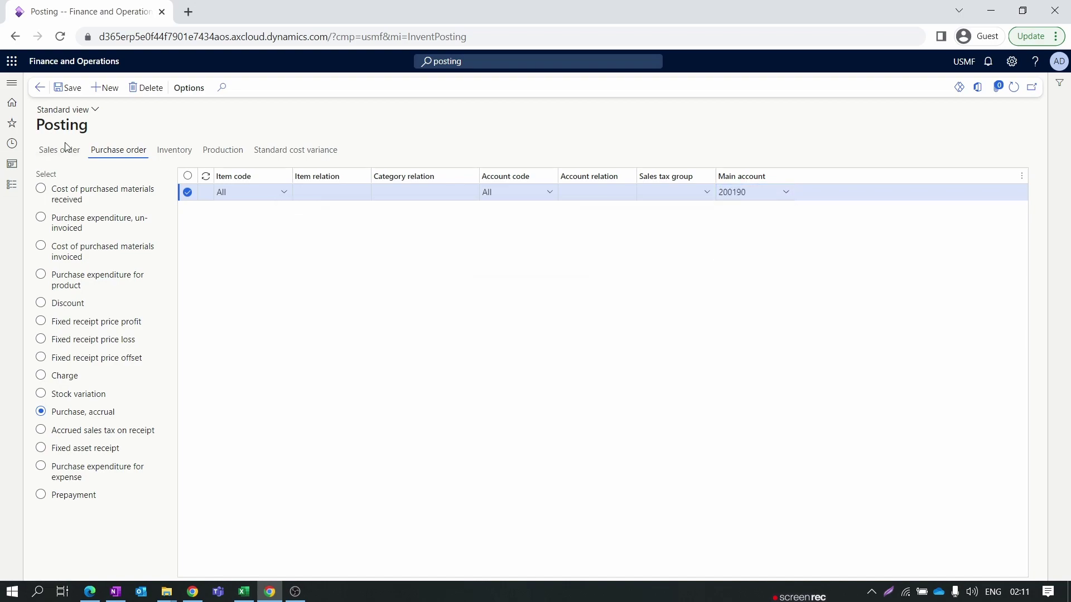
left_click(243, 591)
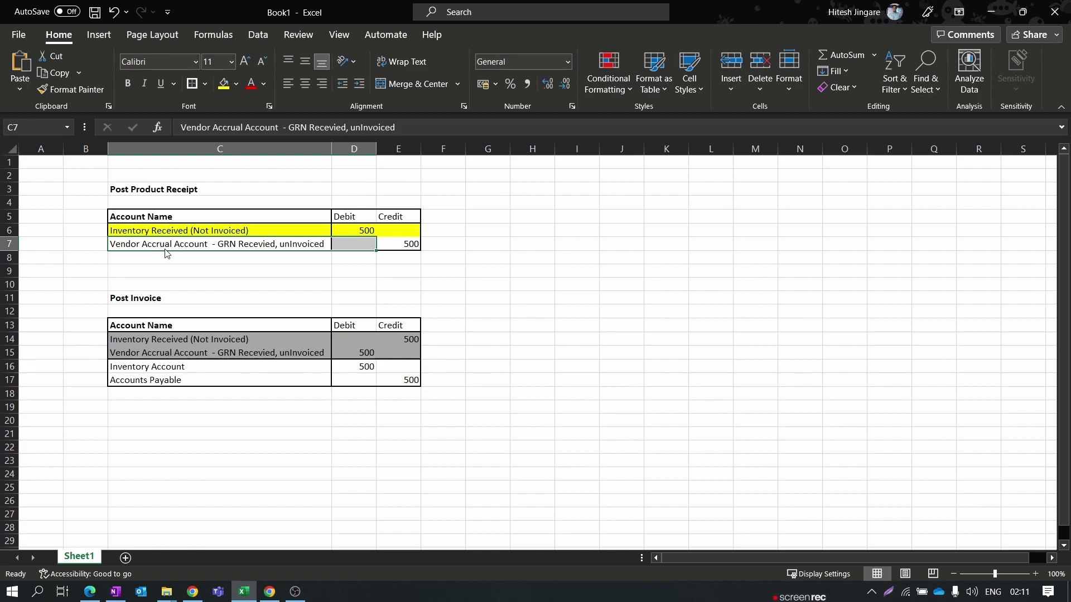
- Fill the Vendor Accrual Account row (C7:E7) of the Post Product Receipt table yellow
left_click_drag(349, 244, 401, 244)
left_click(221, 87)
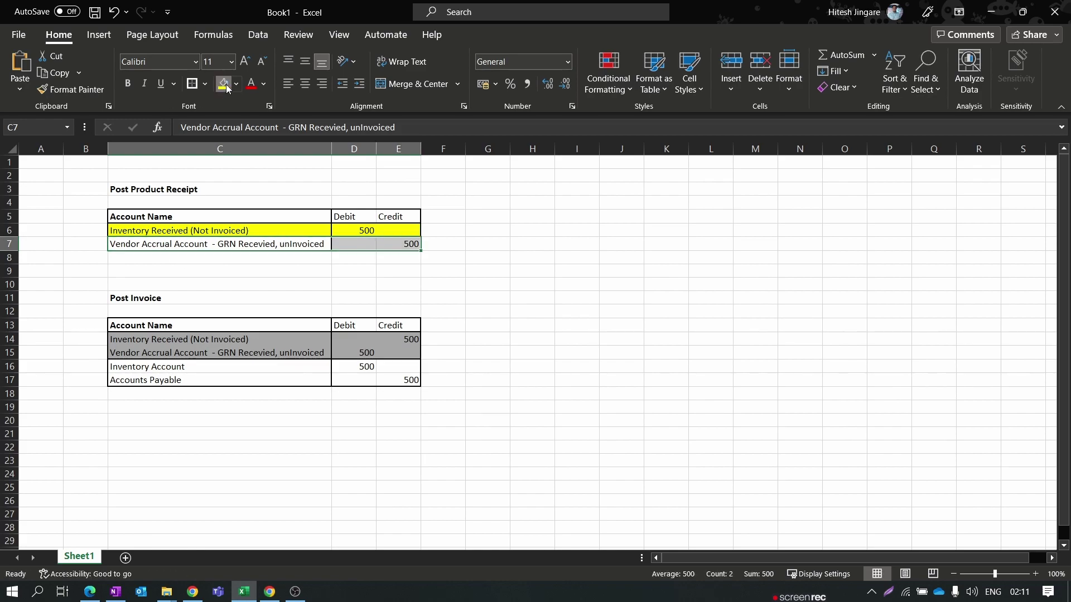
left_click_drag(282, 326, 288, 335)
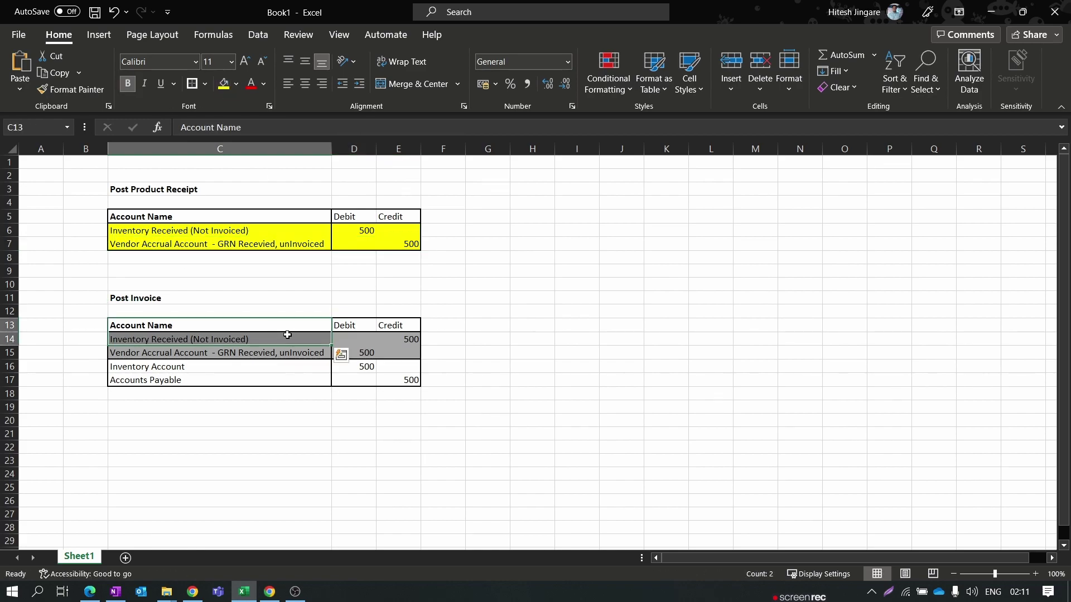
left_click(218, 413)
left_click(246, 370)
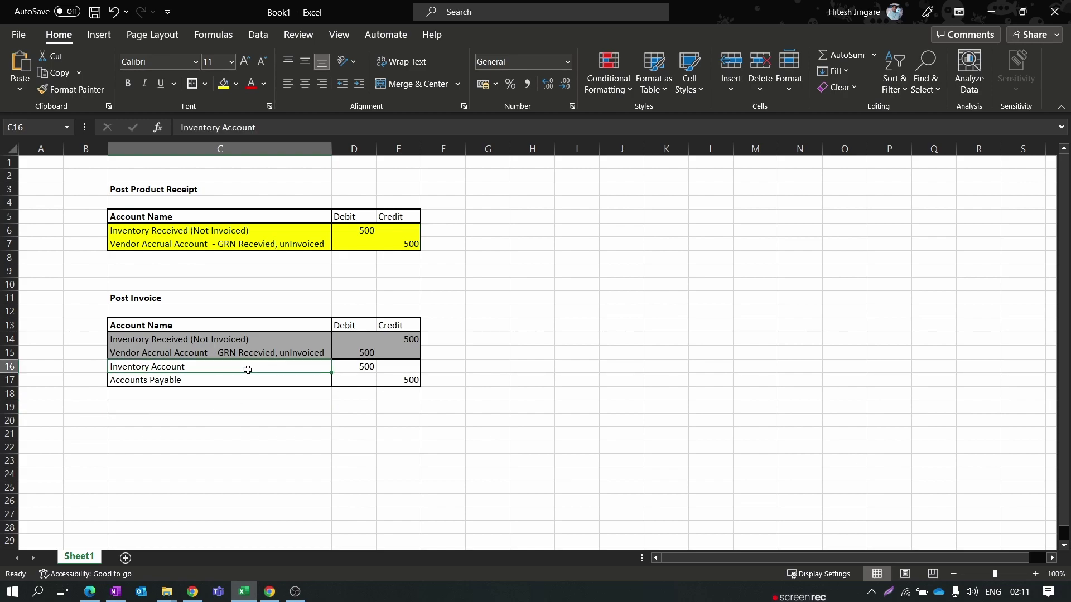
- Add an All-items line with main account 140100 for cost of purchased materials invoiced
left_click(993, 11)
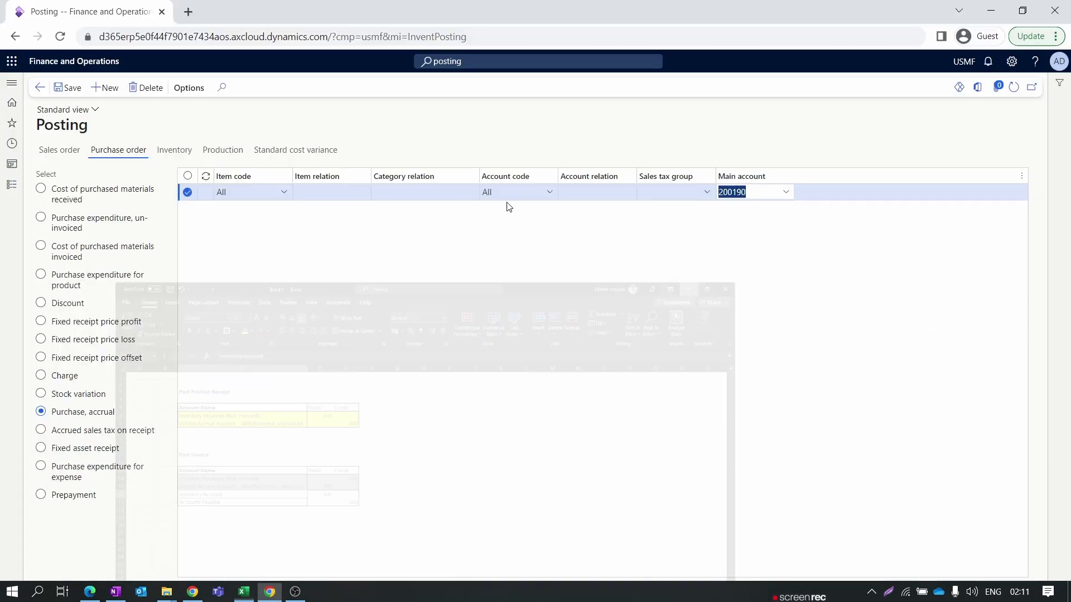
left_click(116, 259)
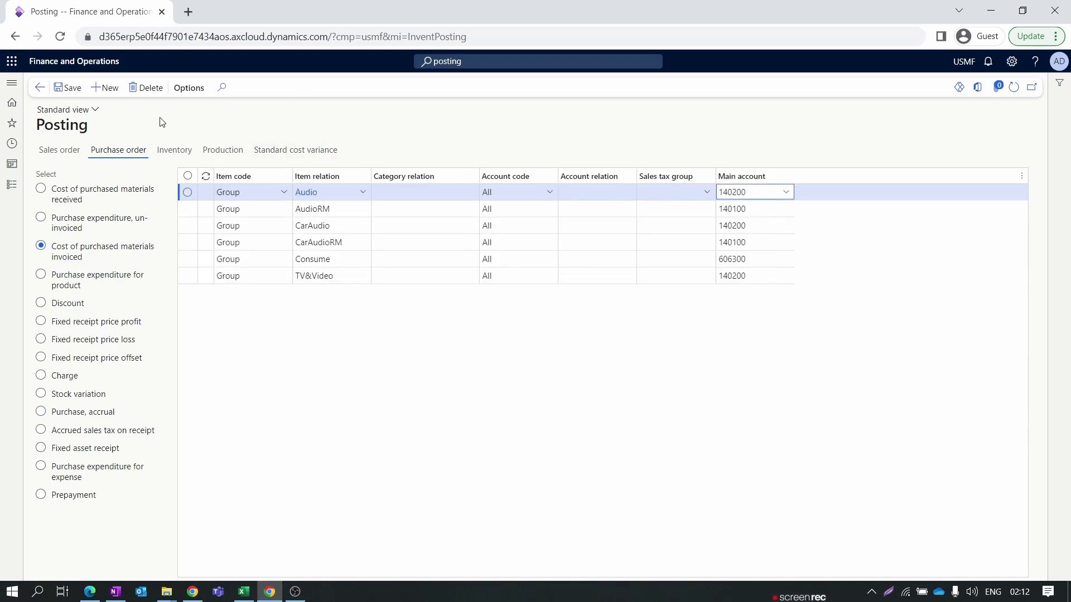
left_click(104, 87)
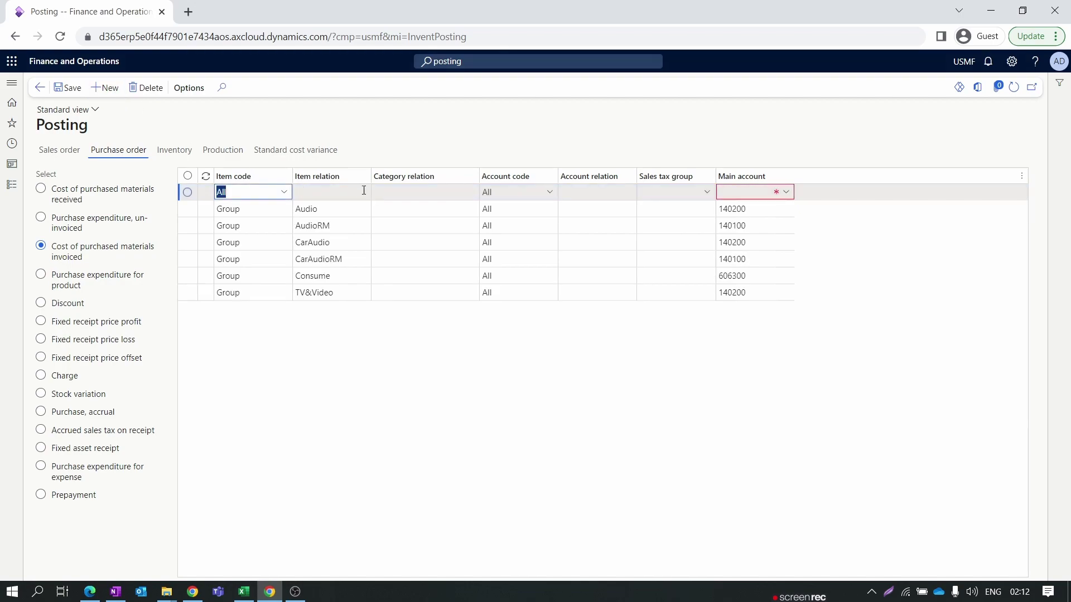
left_click(364, 192)
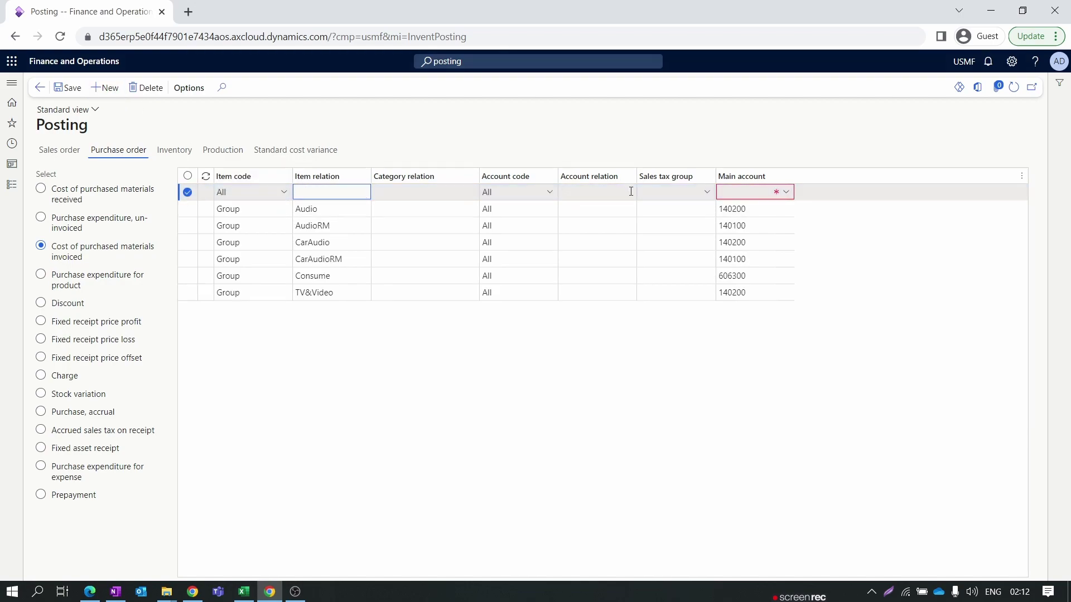
left_click(777, 191)
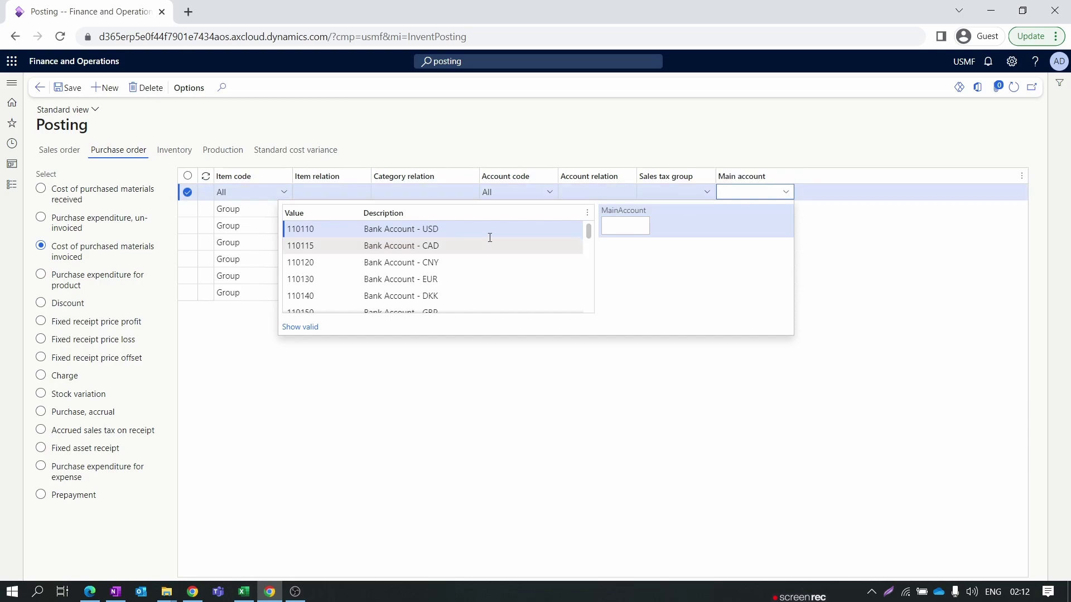
left_click(406, 233)
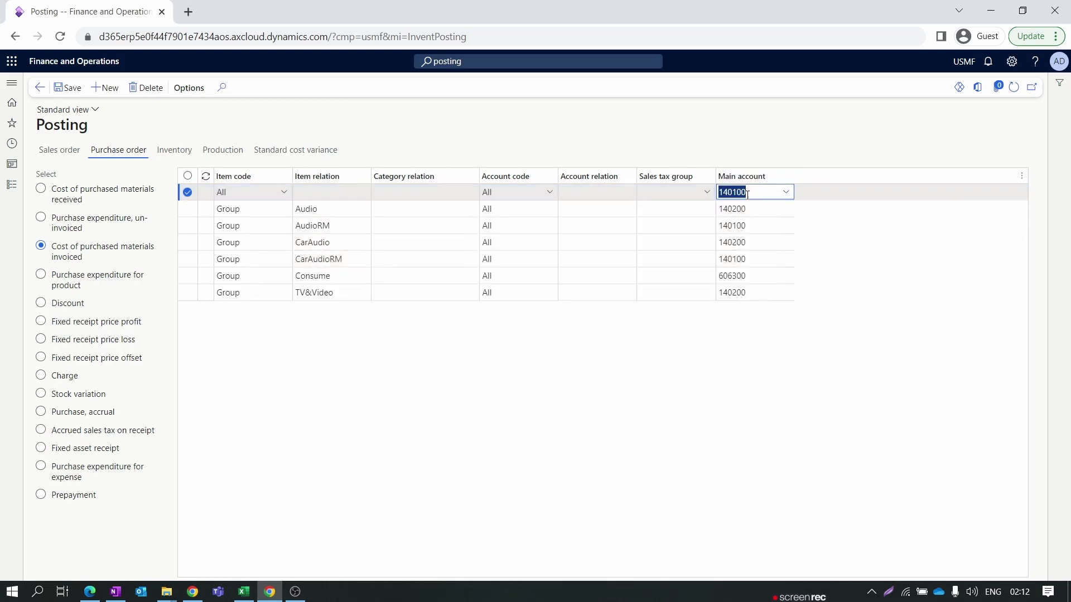
- In Excel, fill the invoice table's Inventory Account row yellow and select the Accounts Payable row
key("alt+Tab")
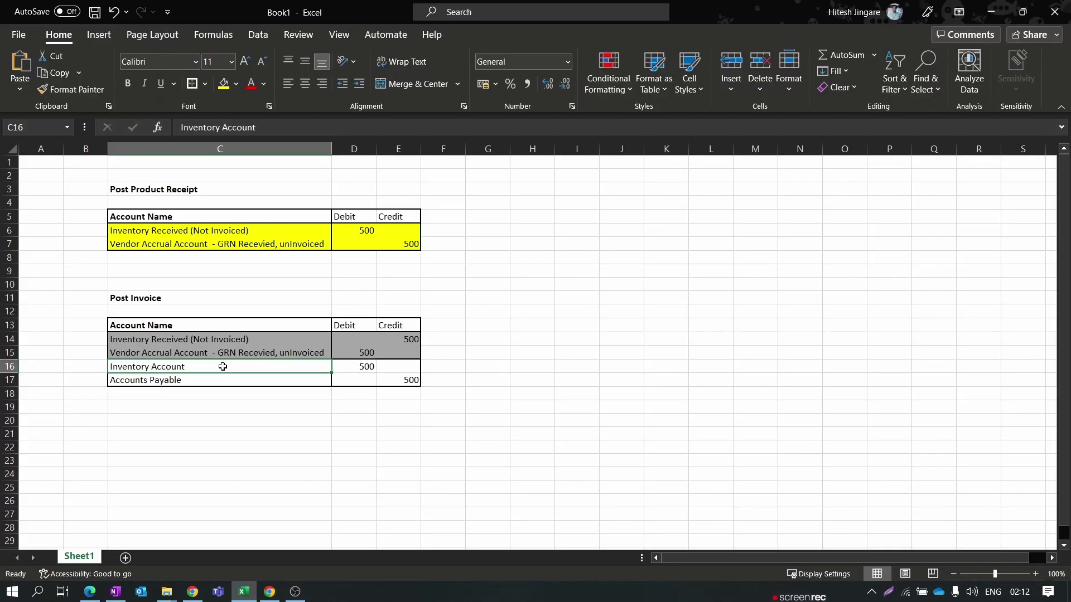
left_click_drag(223, 367, 414, 366)
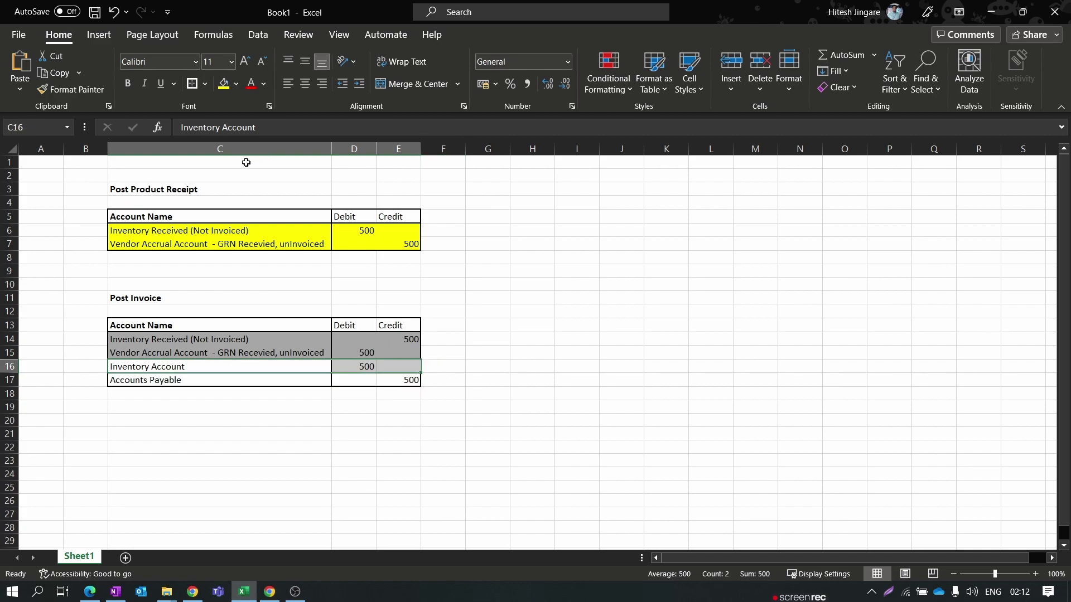
left_click(223, 84)
left_click_drag(223, 380, 392, 388)
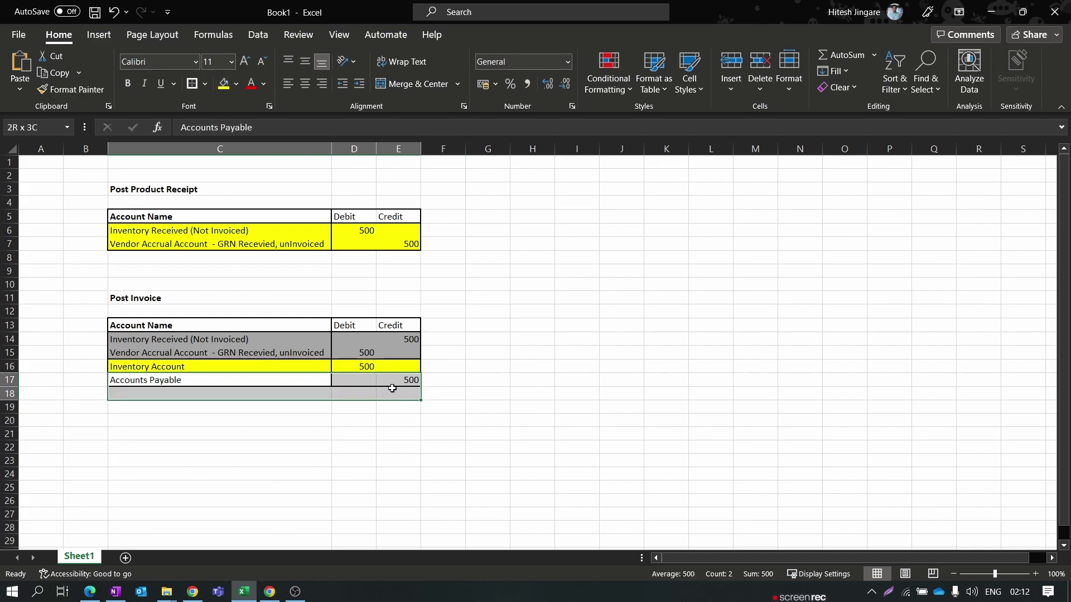
left_click(991, 12)
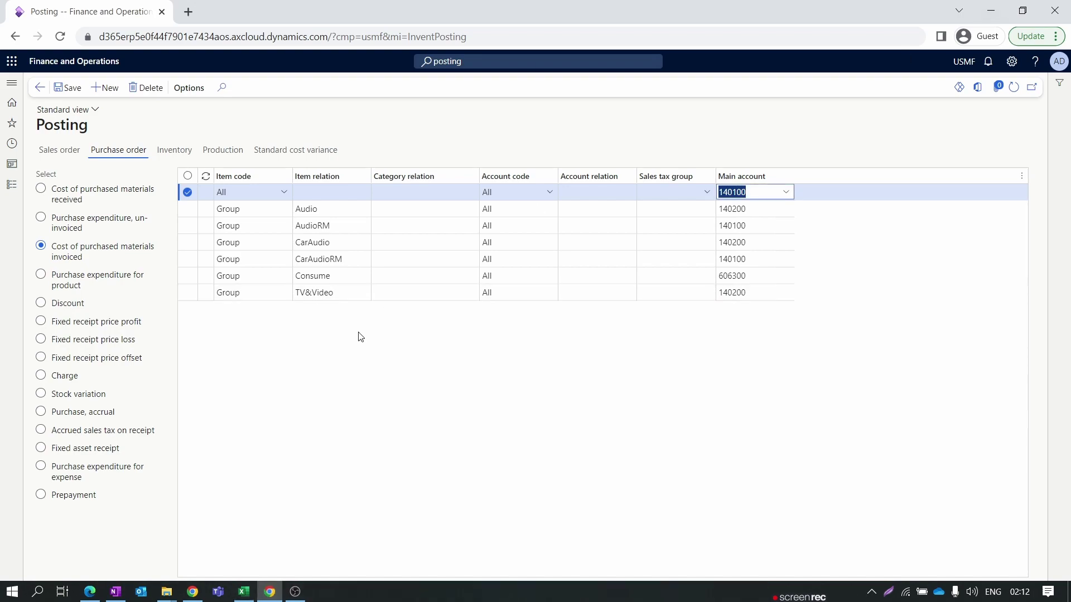
- Open Accounts payable parameters and locate GEN's summary account 200100, then return to Excel
left_click(14, 185)
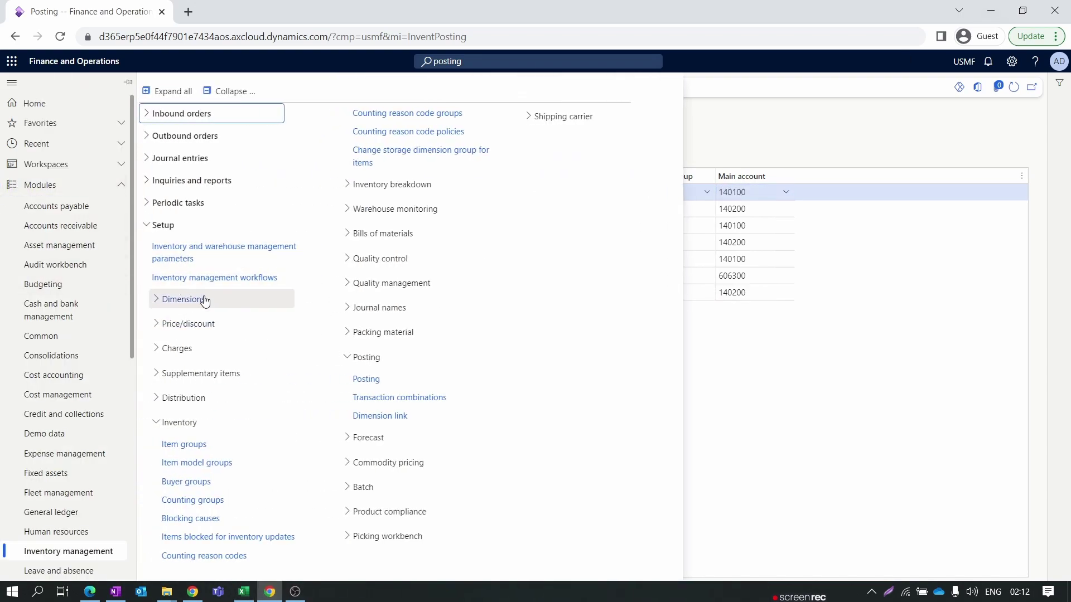
left_click(90, 207)
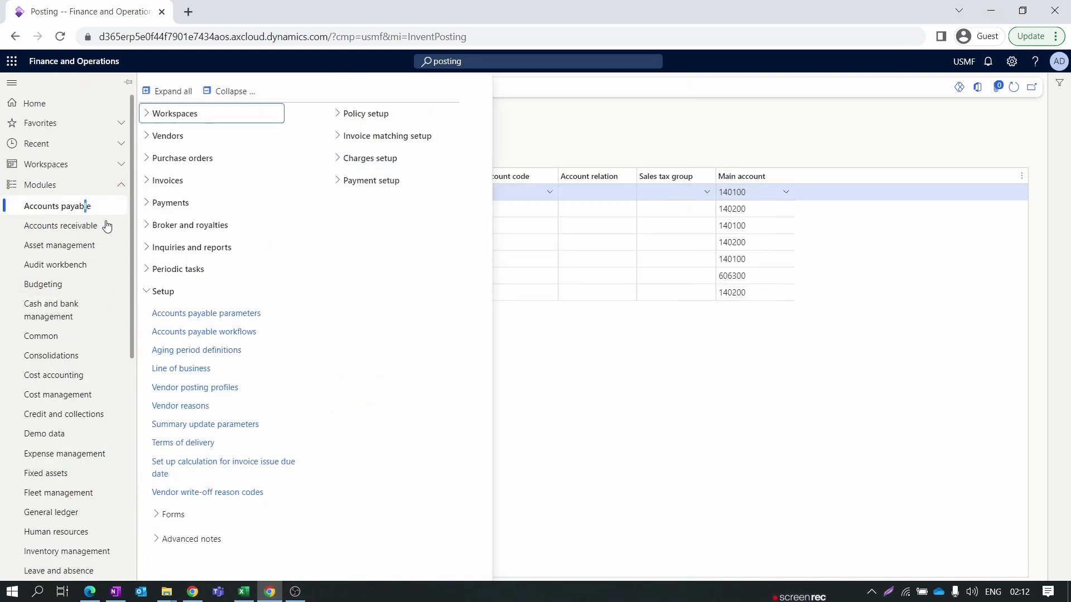
left_click(241, 313)
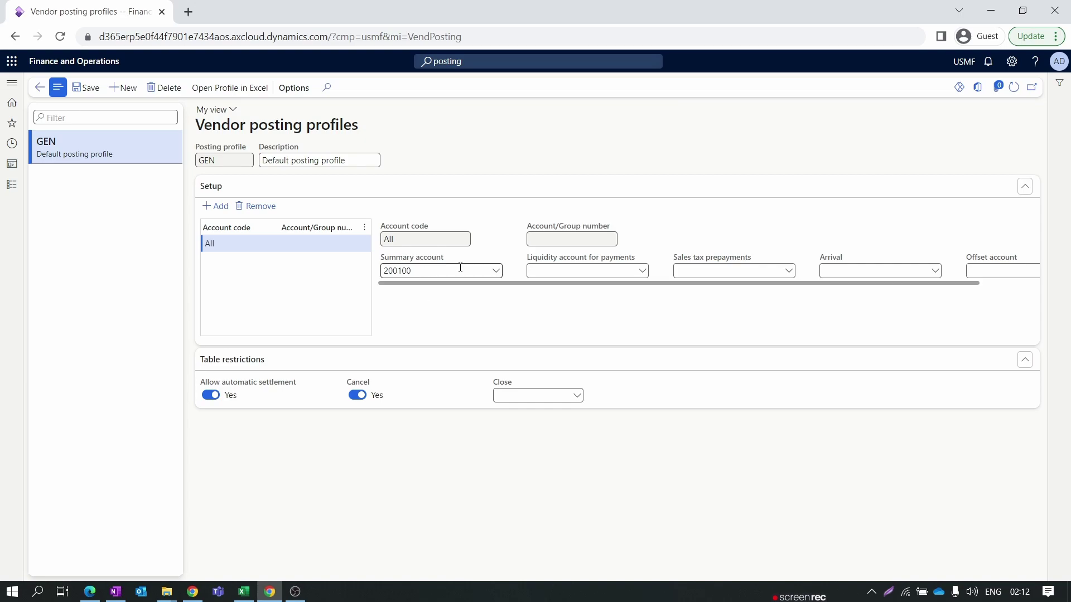
left_click(492, 272)
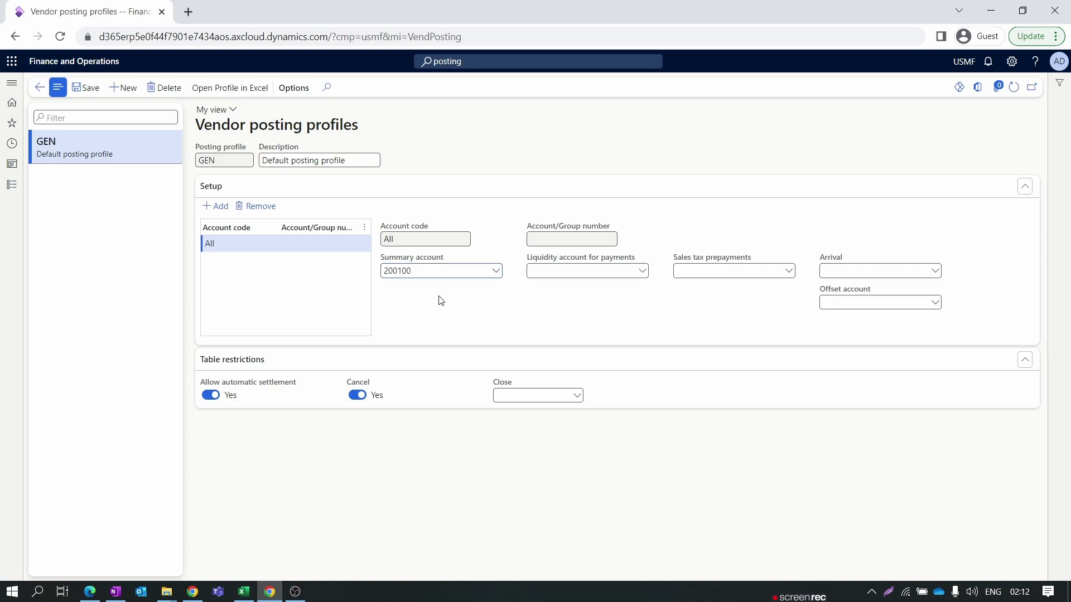
left_click(244, 592)
- Fill the Accounts Payable row (C17:E17) of the invoice table yellow
left_click_drag(228, 386, 411, 382)
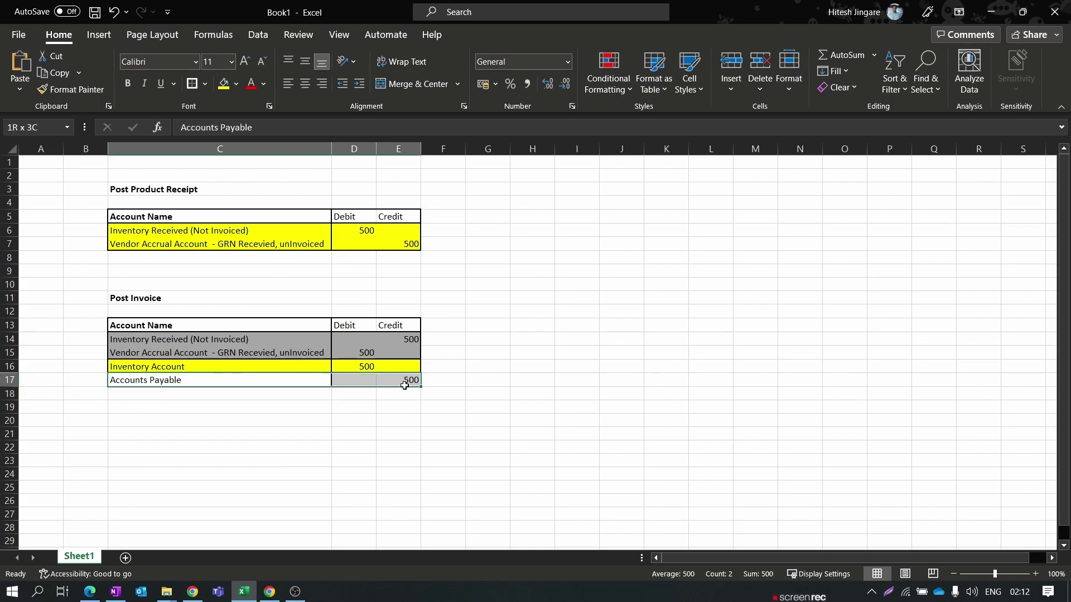
left_click(223, 83)
left_click(522, 315)
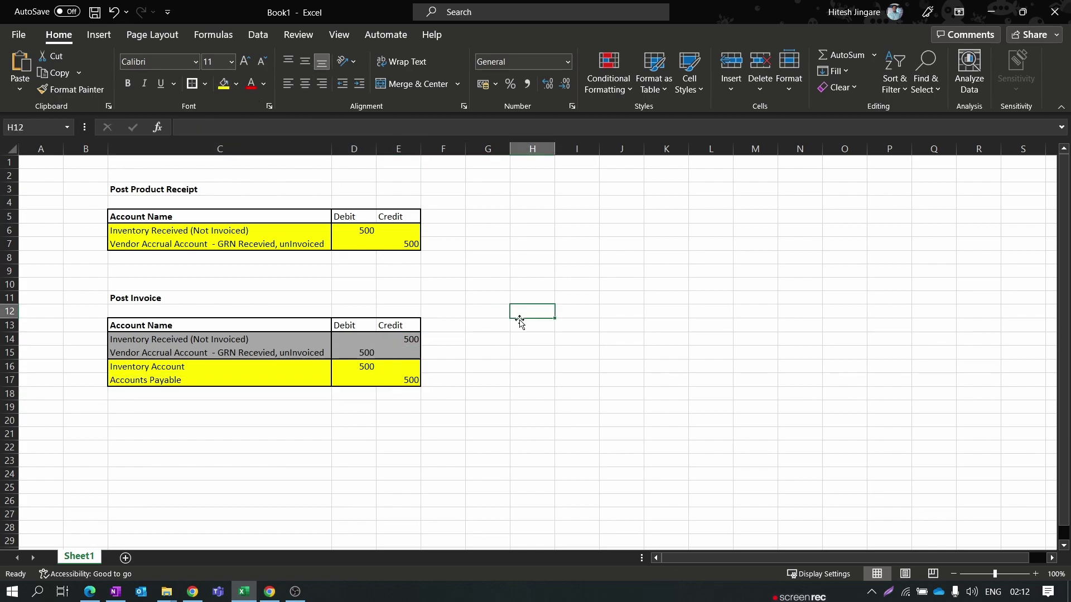
- Enter the heading 'Main Accounts' in F5 beside the Credit column
key("Up")
key("Up")
key("Up")
key("Up")
key("Up")
key("Up")
key("Left")
key("Left")
left_click(440, 216)
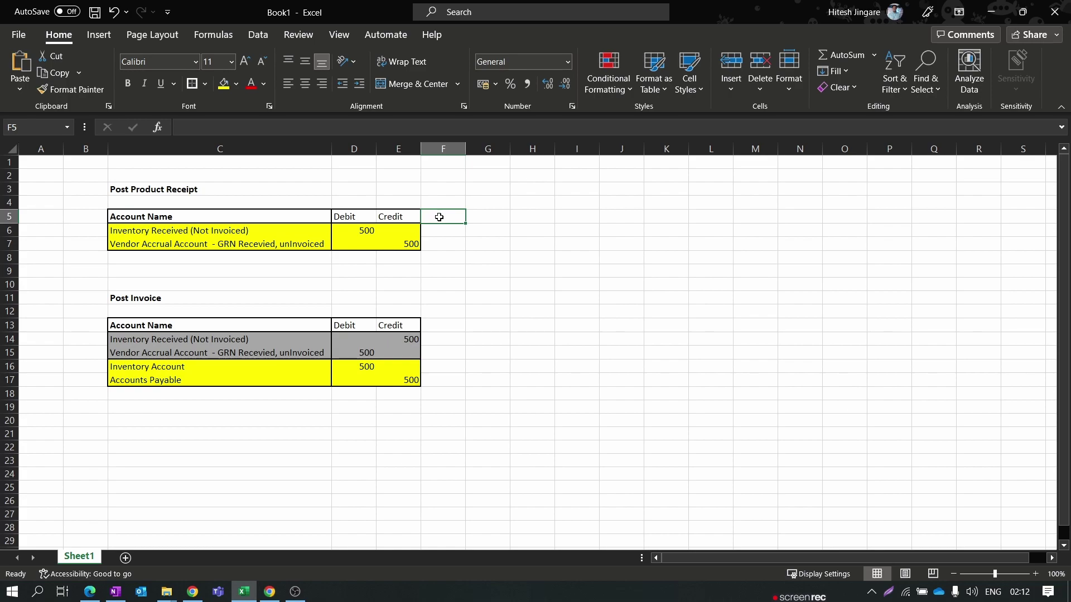
key("shift+space")
type("main")
key("BackSpace")
key("BackSpace")
key("BackSpace")
key("BackSpace")
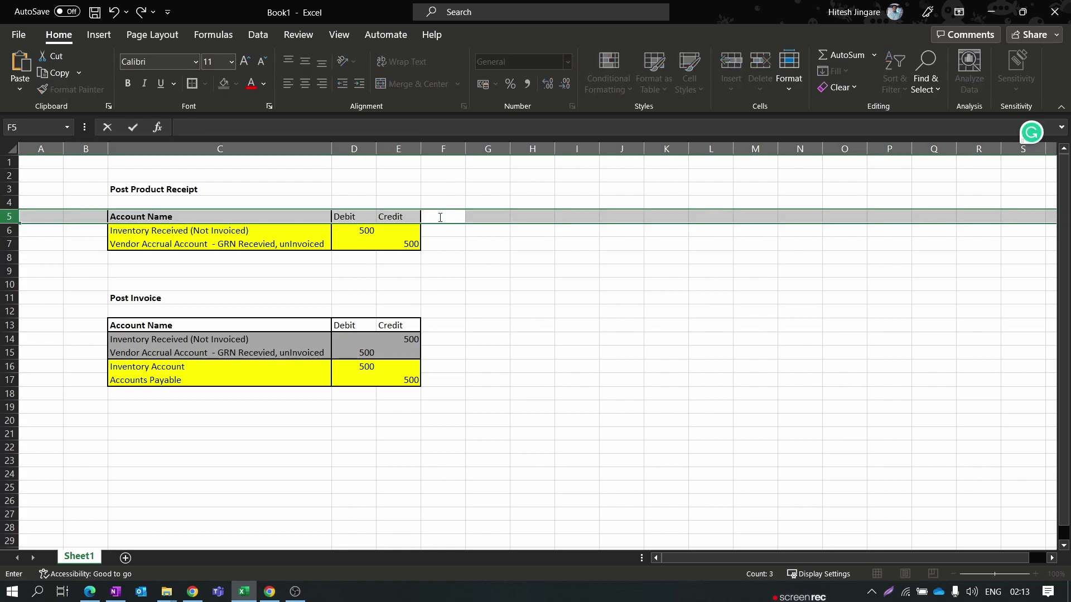
type("Main Accounts")
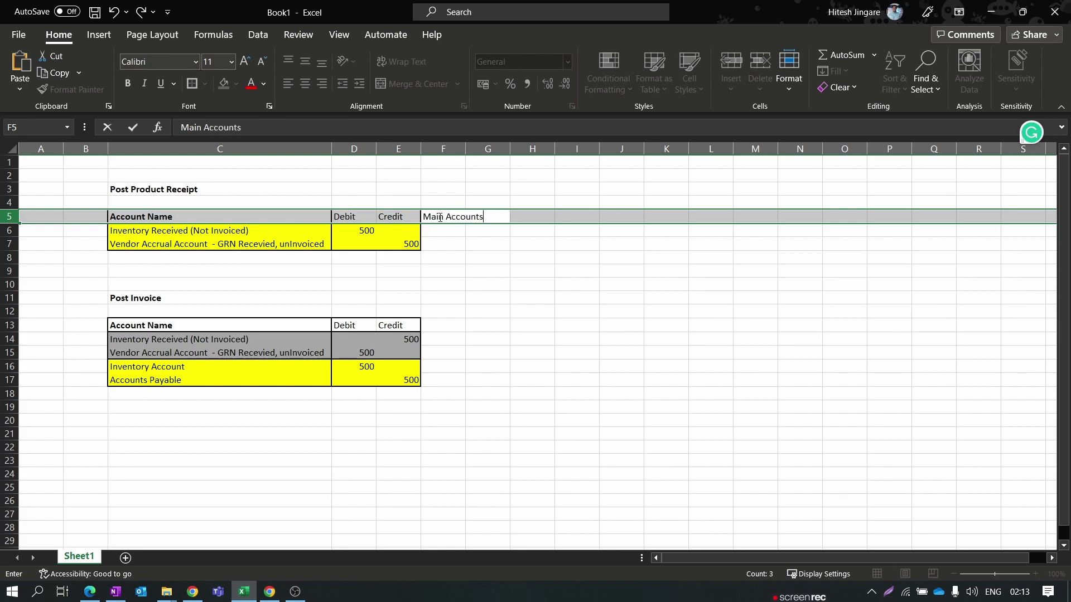
key("Return")
- View details of posting profile GEN from Accounts payable parameters, confirming summary account 200100
left_click(1001, 10)
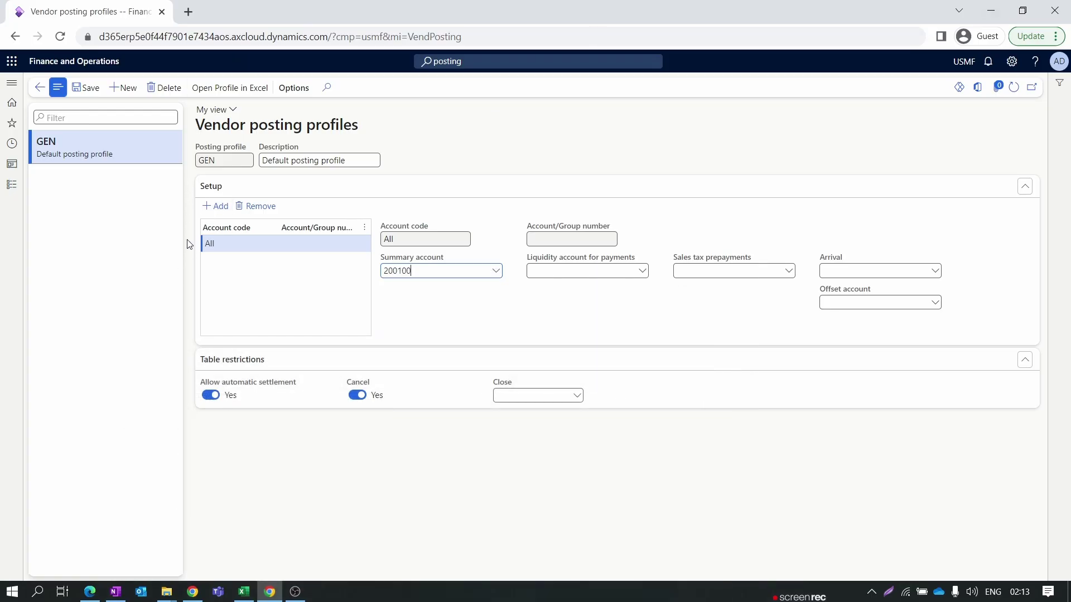
key("Escape")
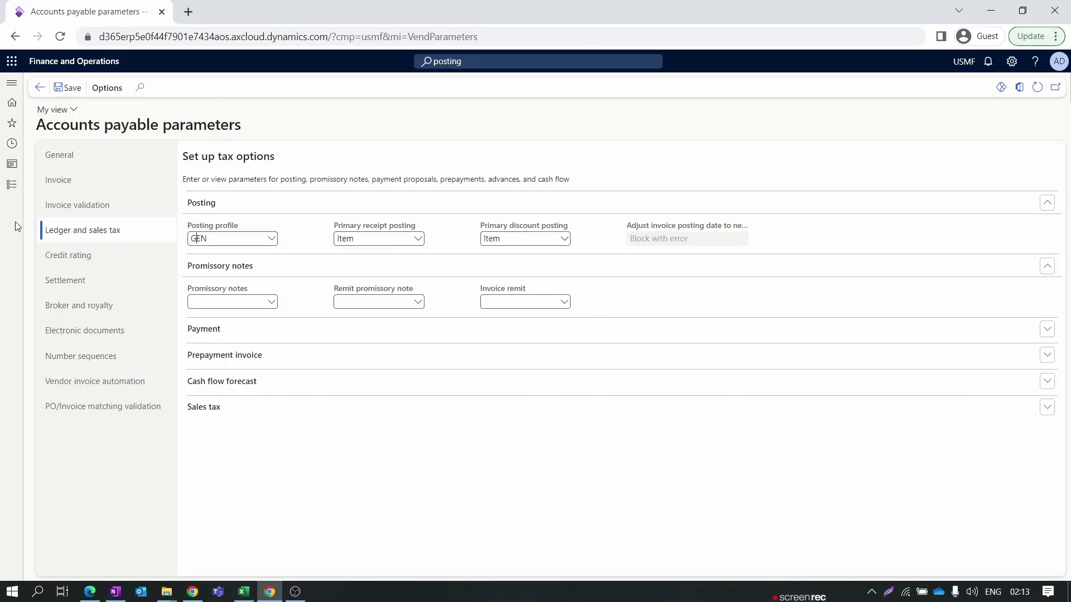
right_click(271, 243)
left_click(306, 302)
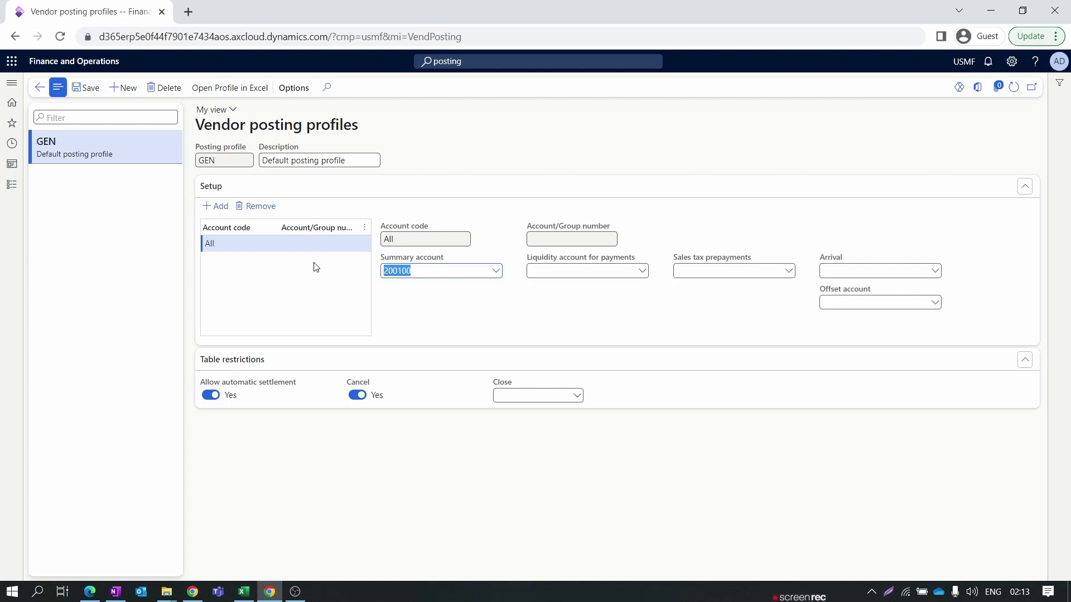
left_click(244, 591)
left_click(451, 390)
- Paste main account 200100 into F17 beside Accounts Payable
left_click(461, 378)
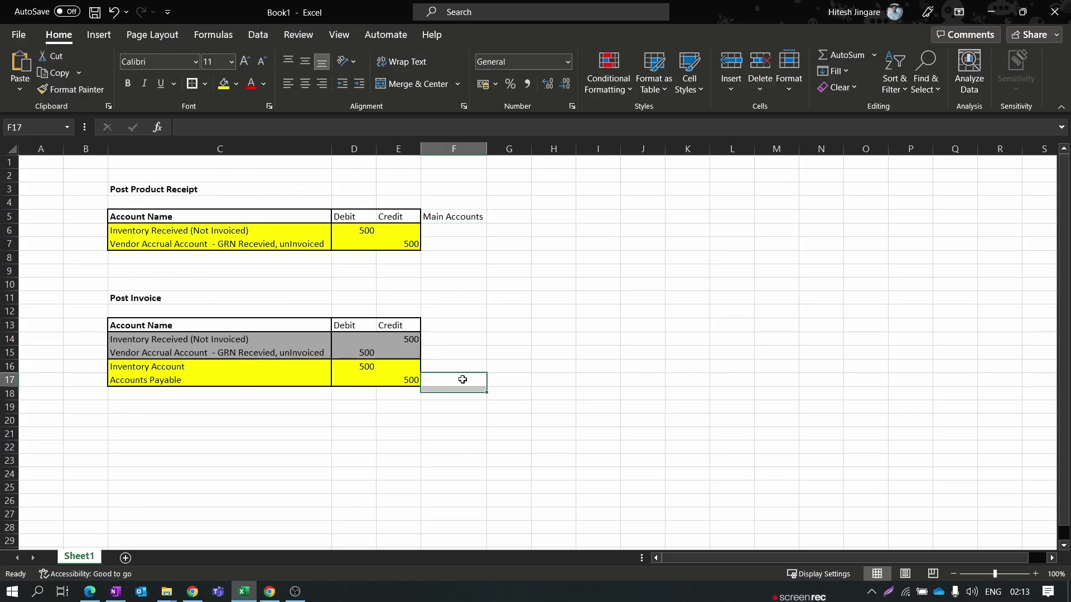
left_click(455, 431)
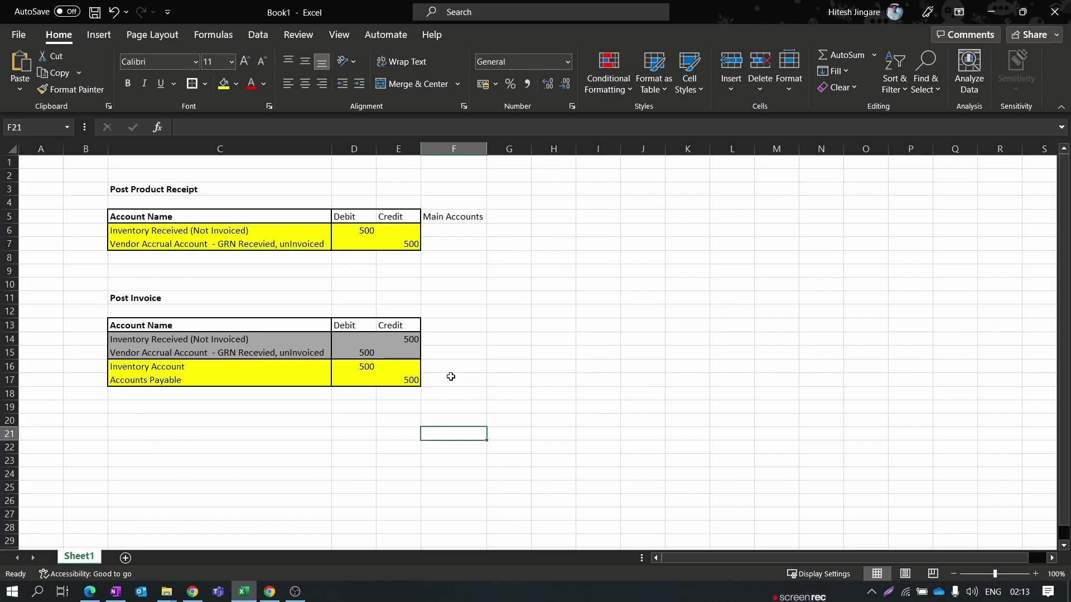
left_click(453, 378)
type("200100")
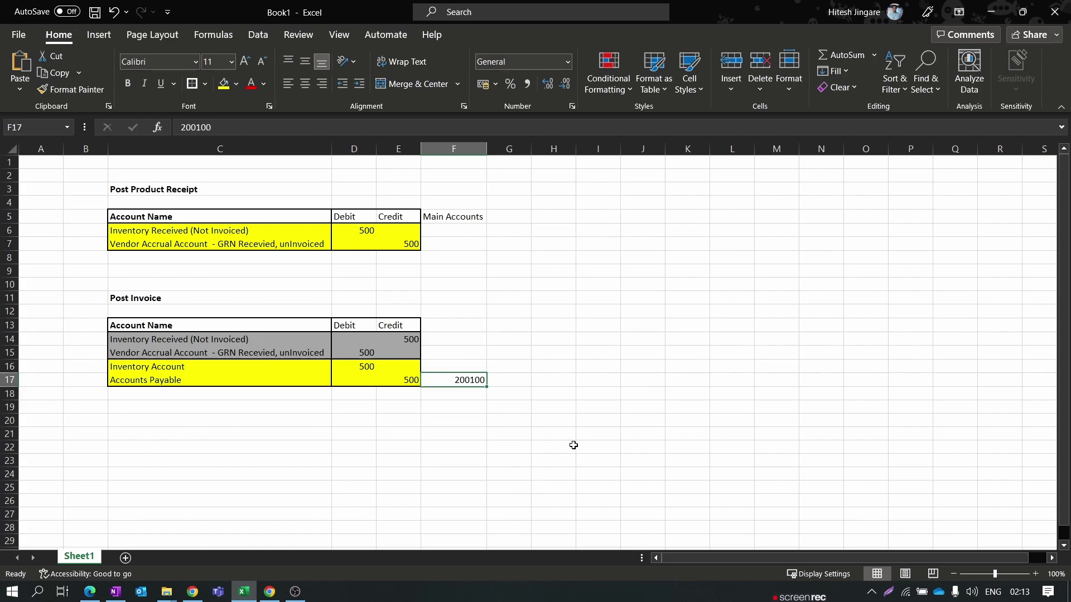
left_click(475, 366)
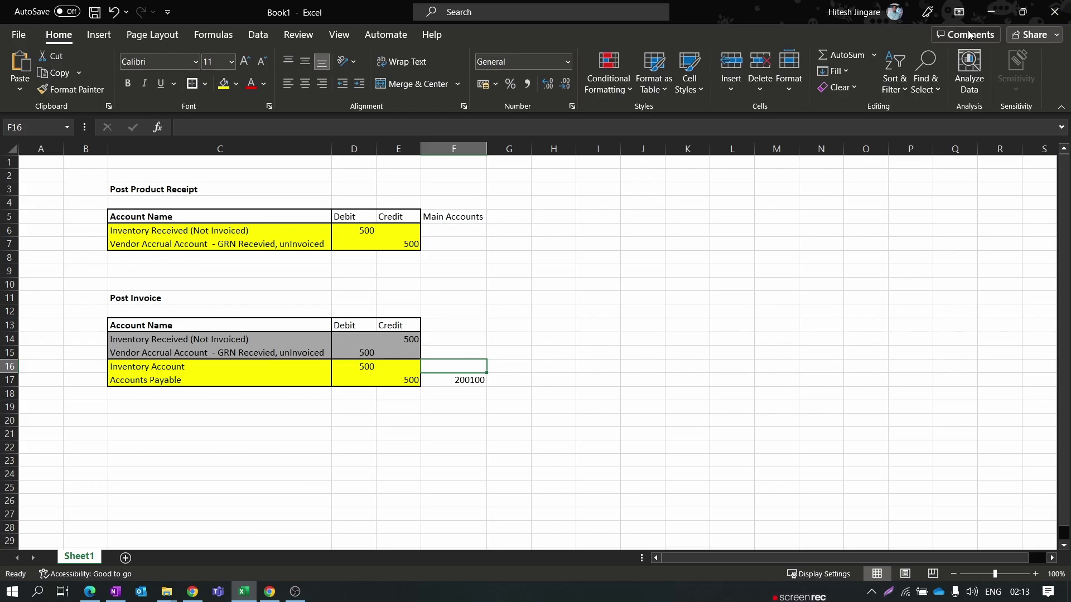
key("alt+Tab")
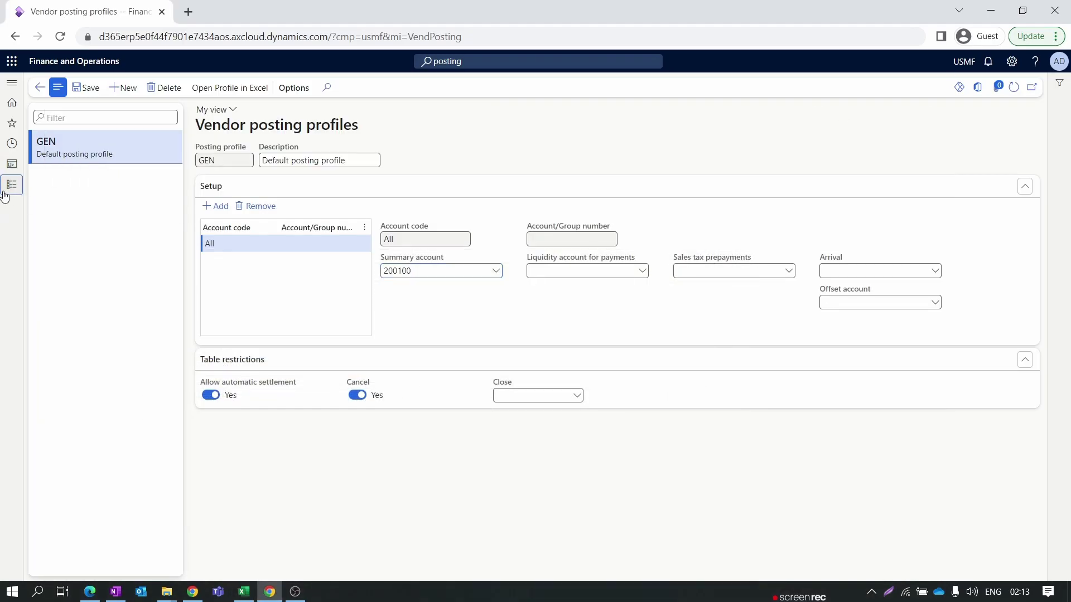
- In Inventory management Posting, Purchase order, copy main account 140200 from the All row
left_click(5, 192)
left_click(51, 561)
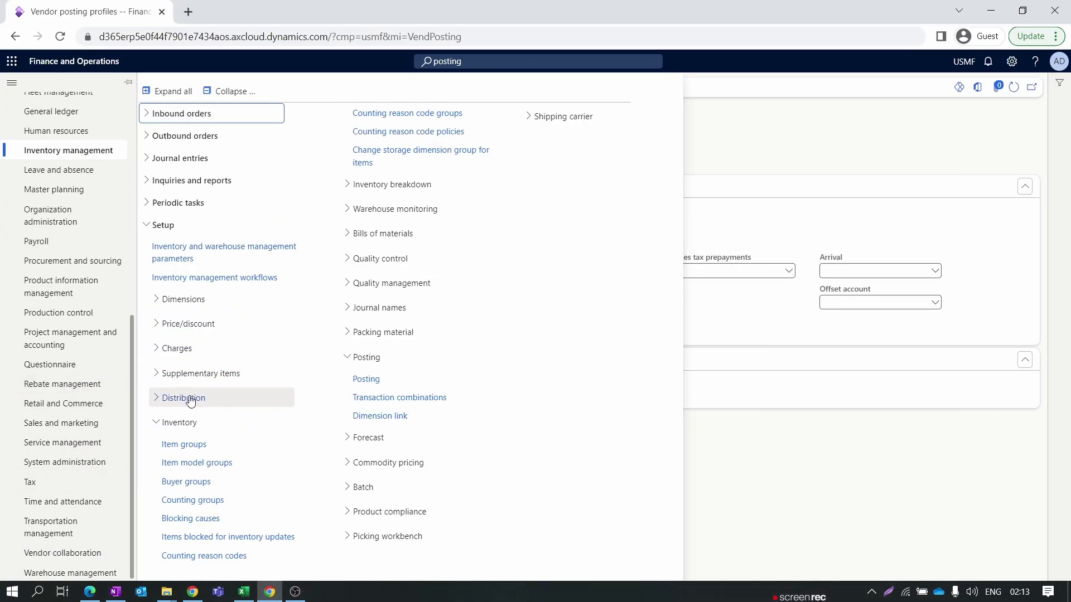
left_click(367, 380)
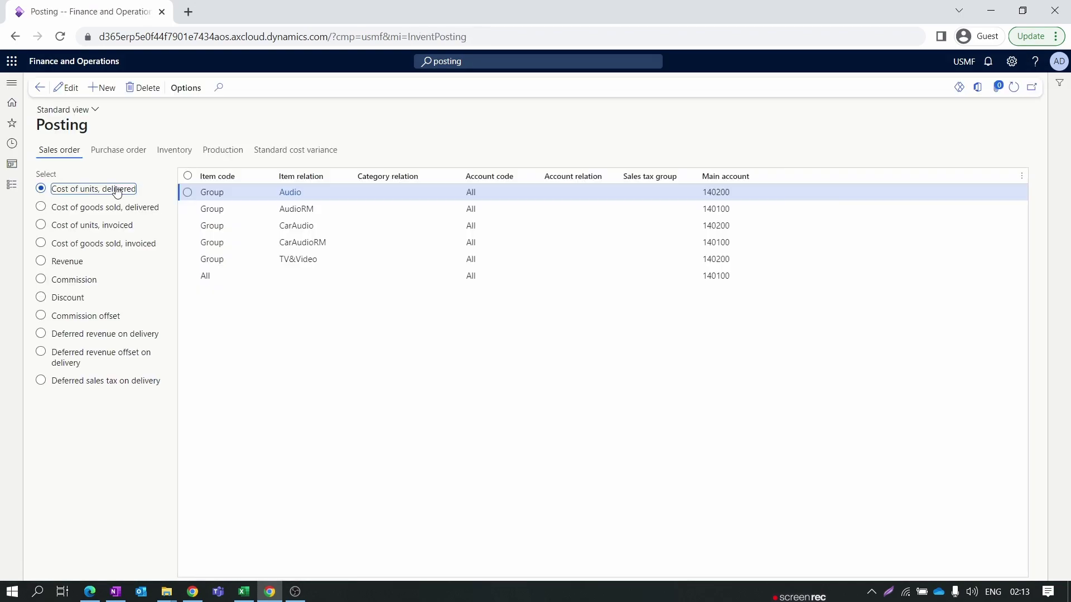
left_click(132, 147)
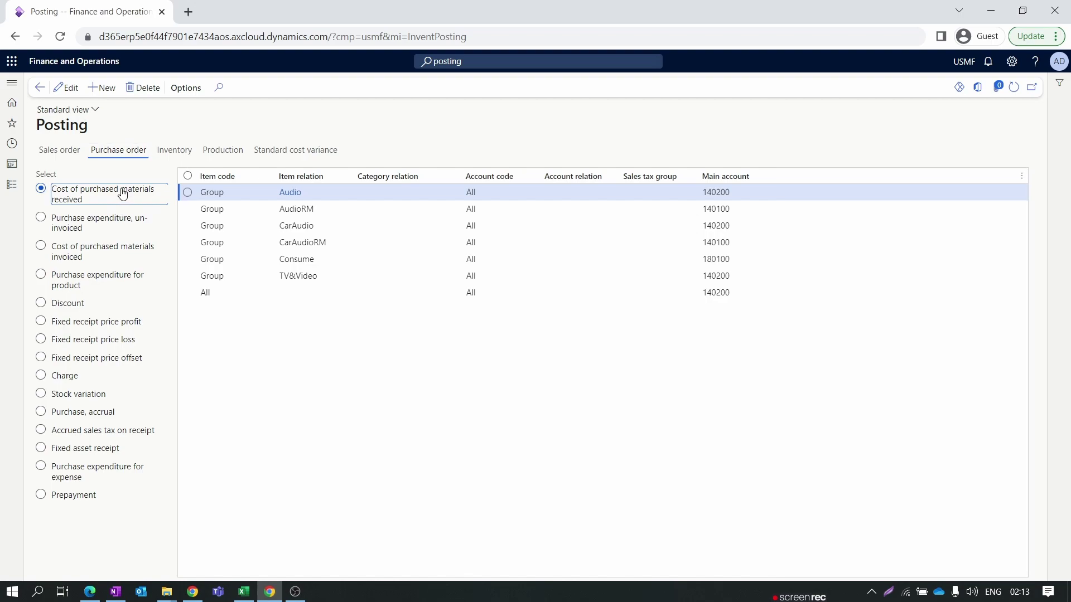
left_click(349, 293)
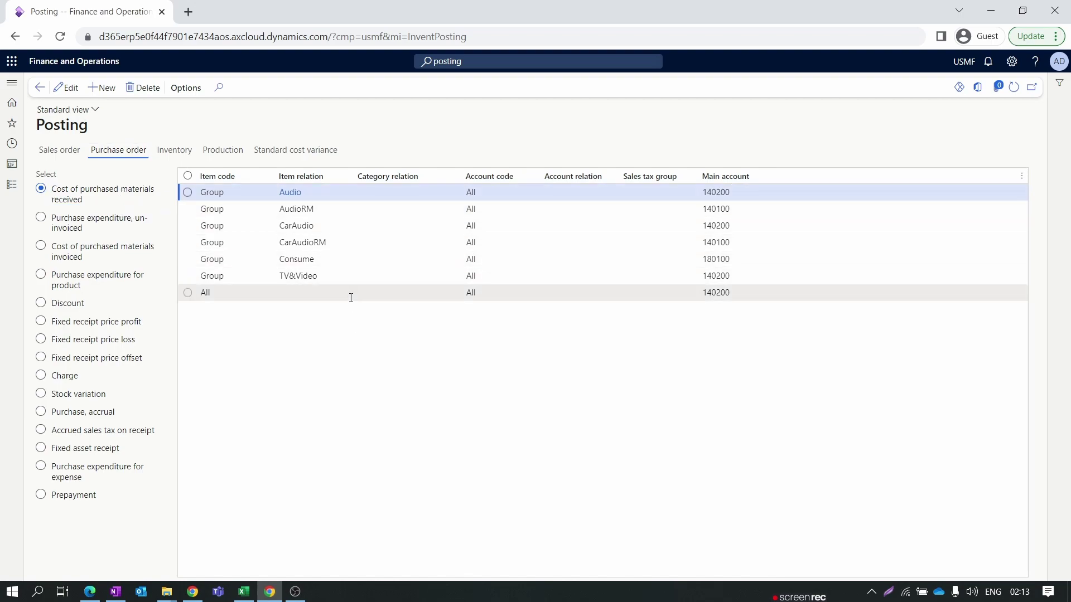
left_click(731, 293)
key("ctrl+c")
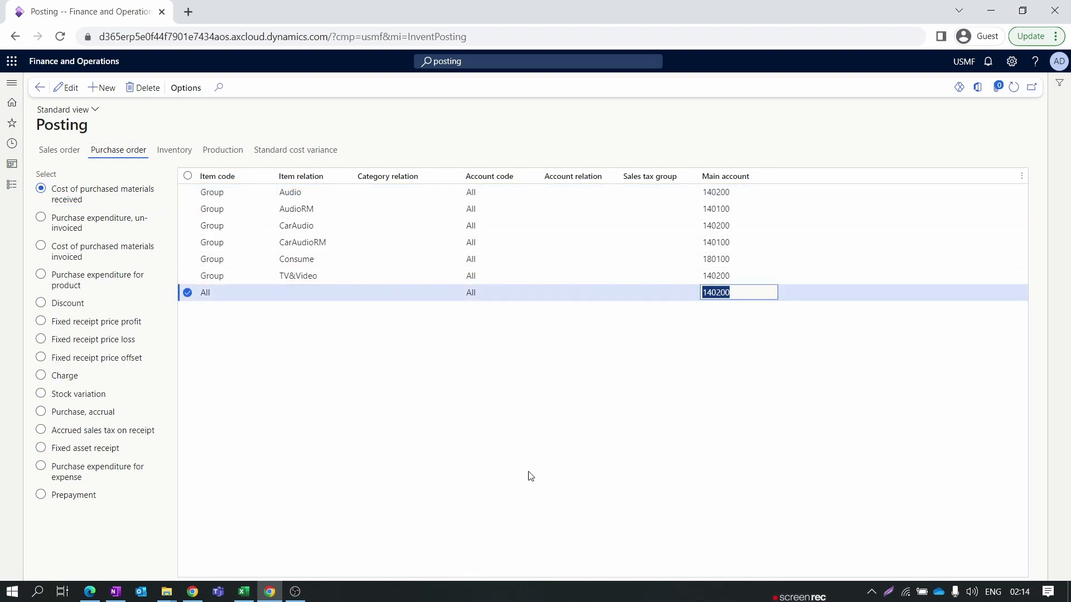
- Paste 140200 into Excel cell F6 beside Inventory Received (Not Invoiced)
left_click(244, 592)
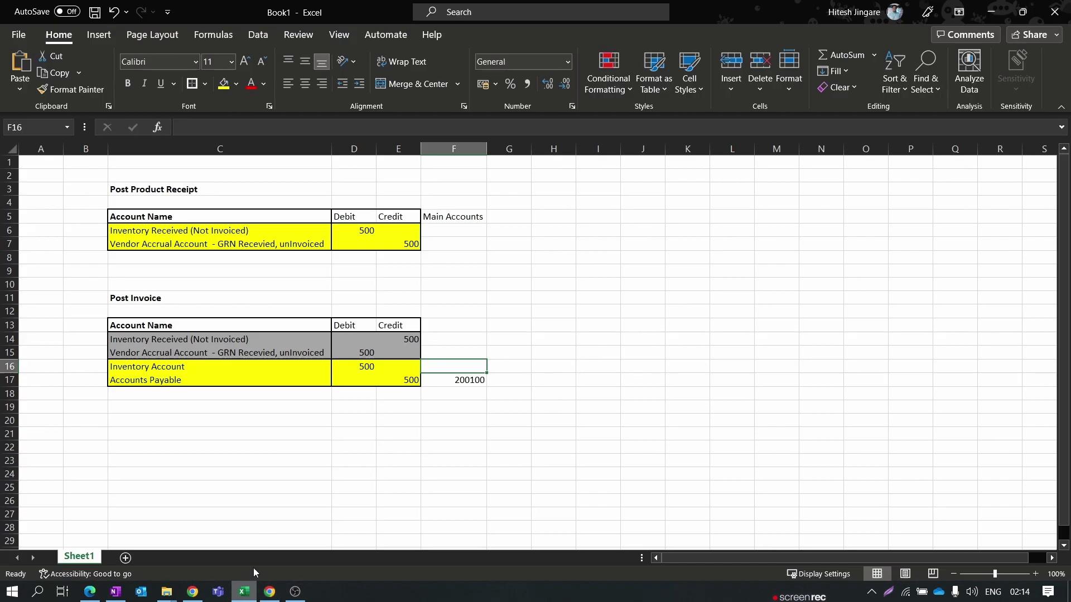
left_click(475, 224)
key("ctrl+v")
key("Return")
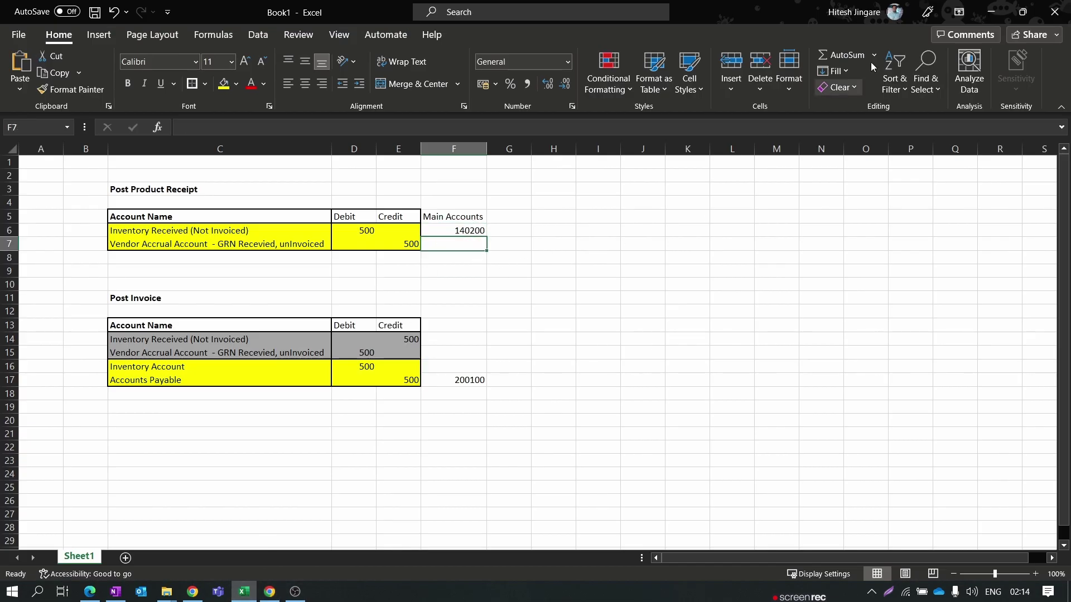
left_click(990, 11)
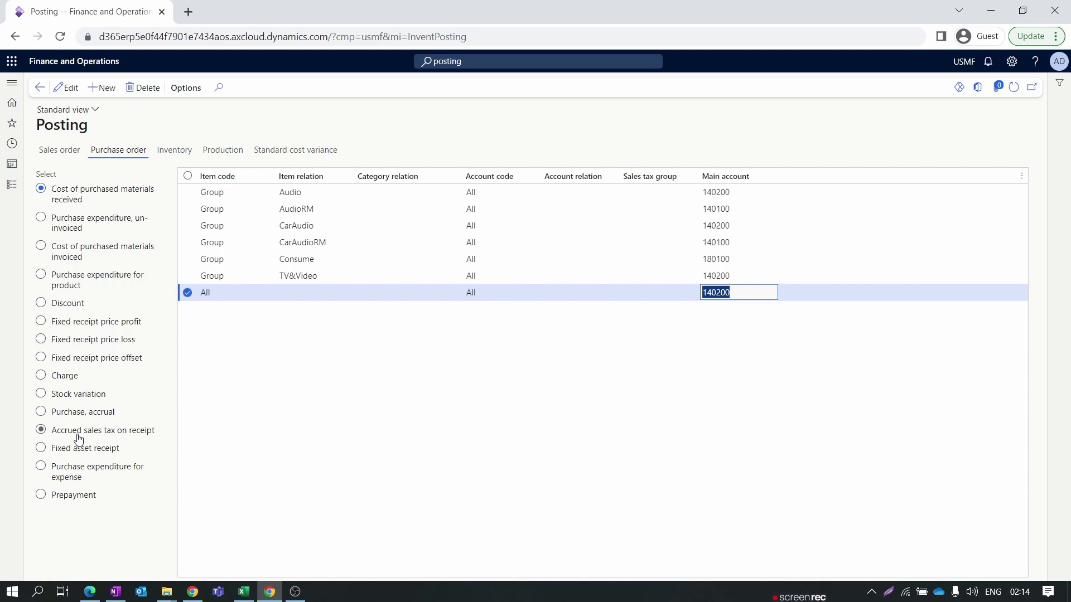
- Copy purchase accrual account 200190 into Excel cell F7 beside Vendor Accrual
left_click(87, 413)
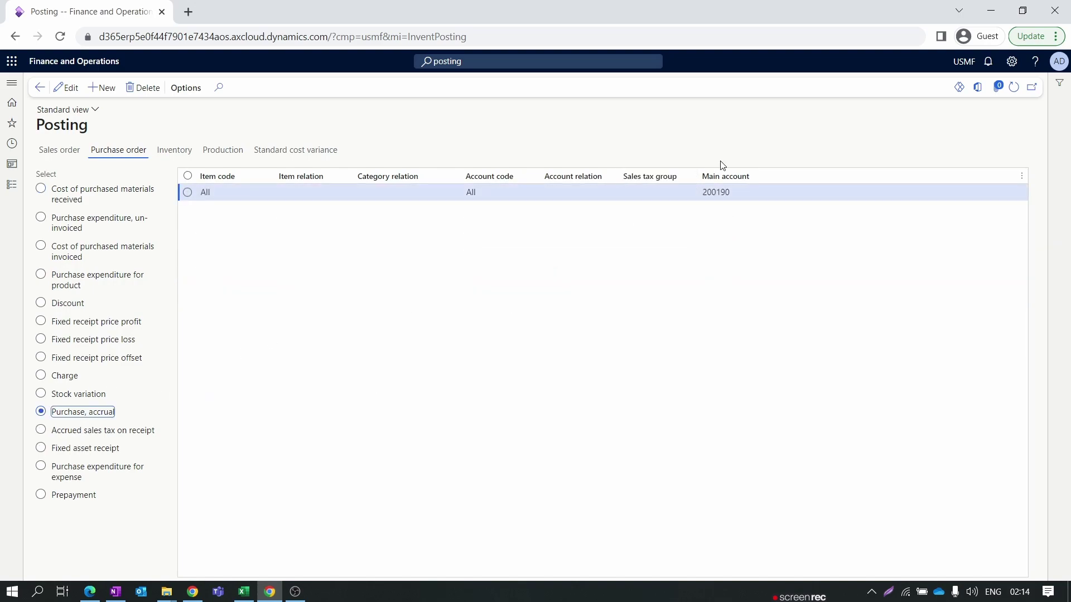
left_click(742, 192)
key("ctrl+c")
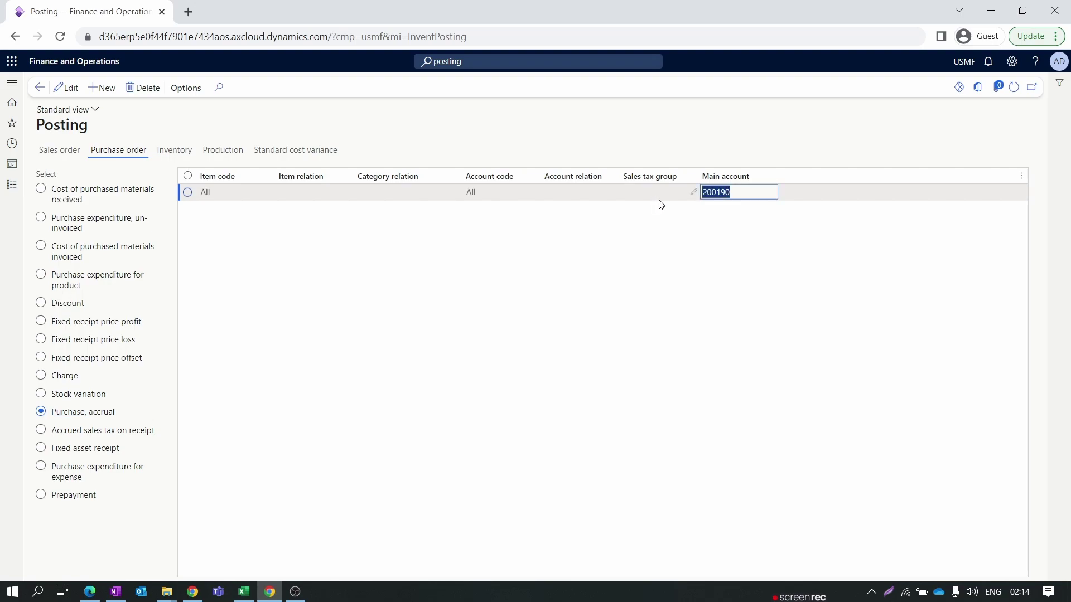
left_click(244, 592)
key("ctrl+v")
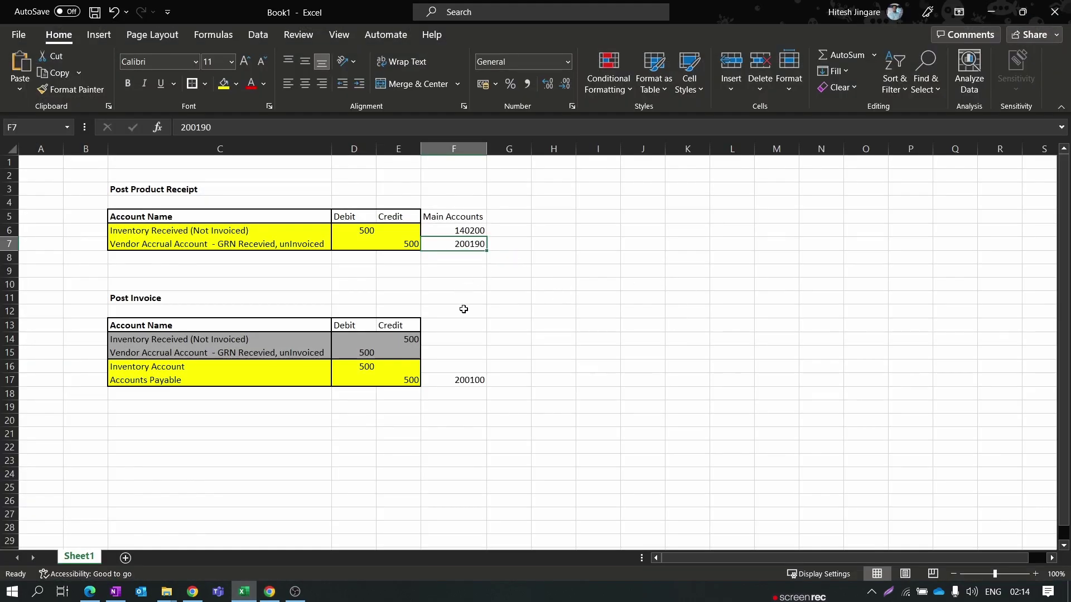
key("alt+Tab")
- Copy invoiced materials account 140100 into Excel cell F16 beside Inventory Account
left_click(105, 250)
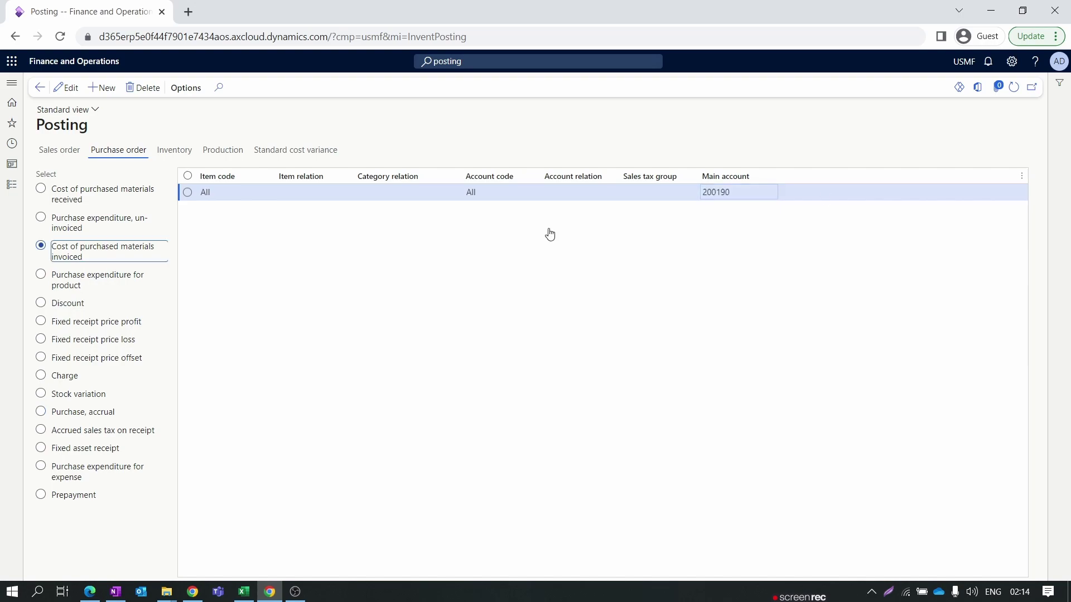
left_click(737, 293)
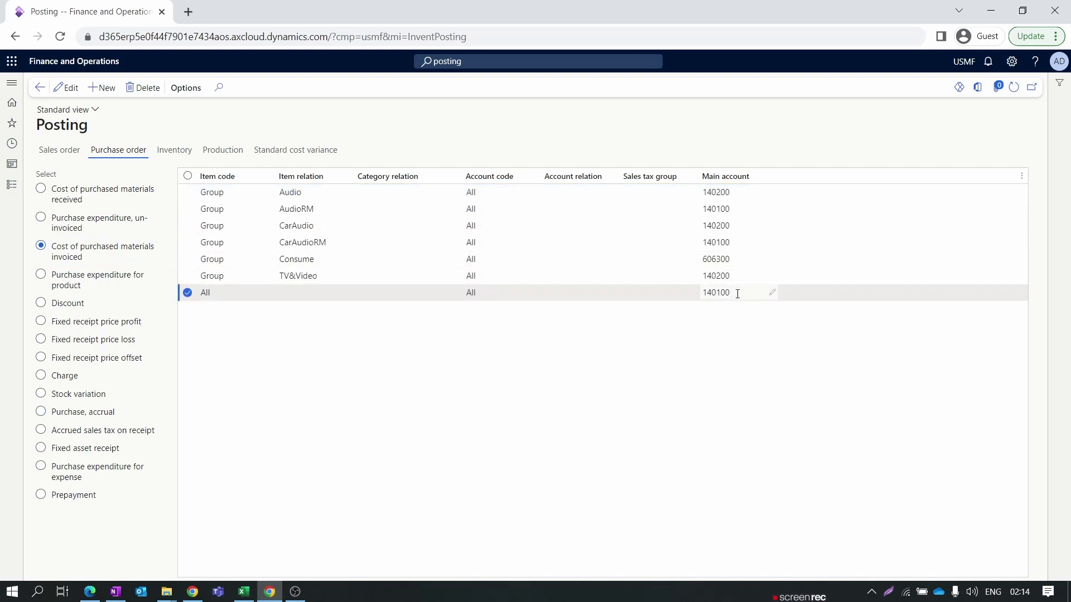
left_click(738, 293)
key("ctrl+c")
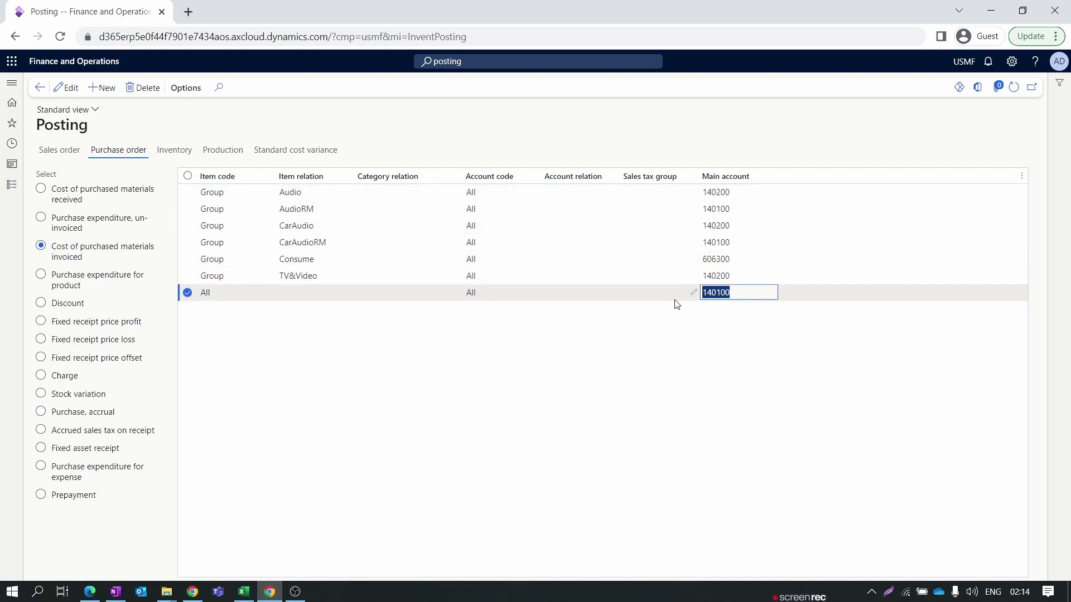
left_click(244, 593)
key("ctrl+v")
left_click(512, 427)
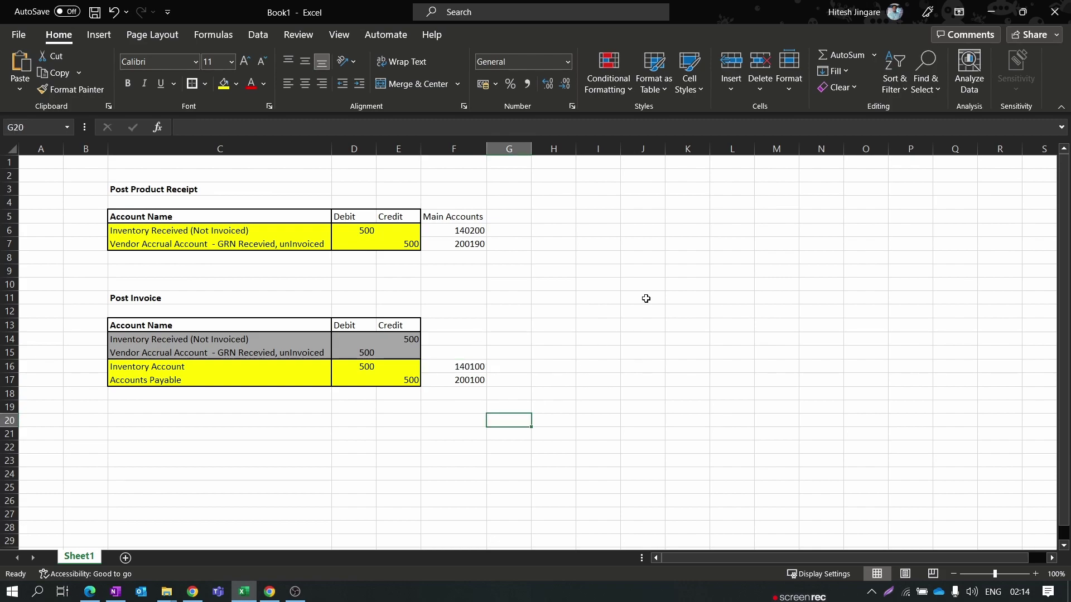
- Switch from Excel back to the Dynamics purchase order Posting page
key("alt+Tab")
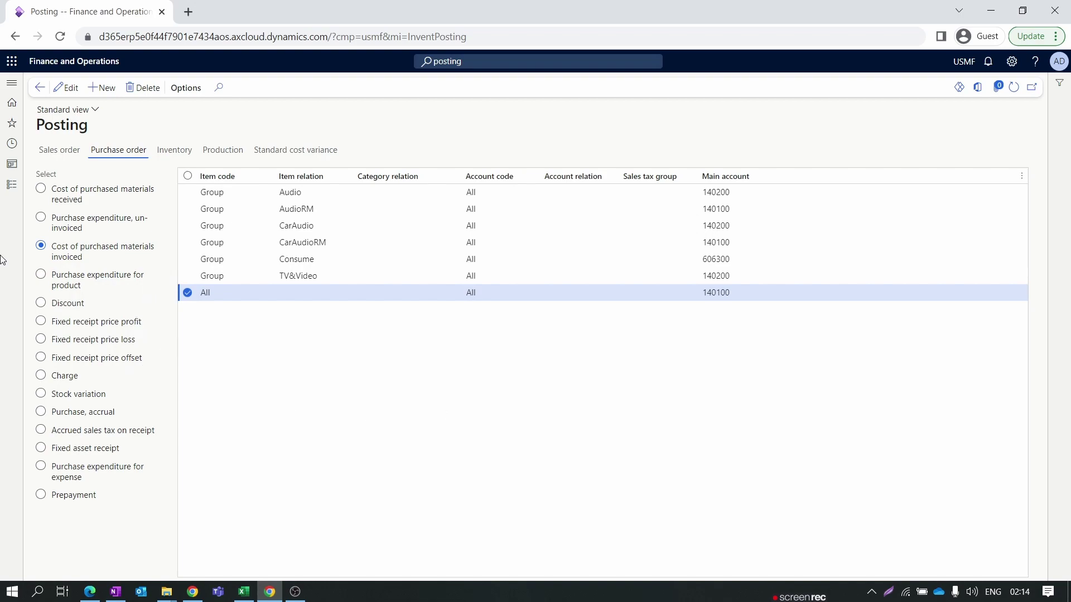
- Open General ledger parameters from General ledger > Ledger setup
left_click(12, 184)
scroll(67, 447, "down", 5)
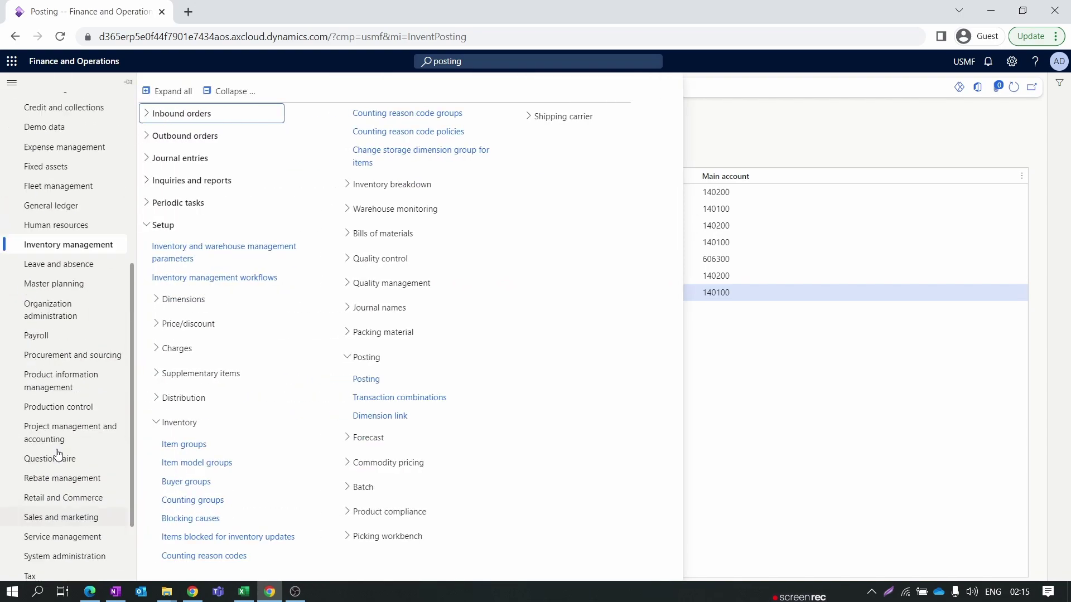
scroll(82, 410, "up", 5)
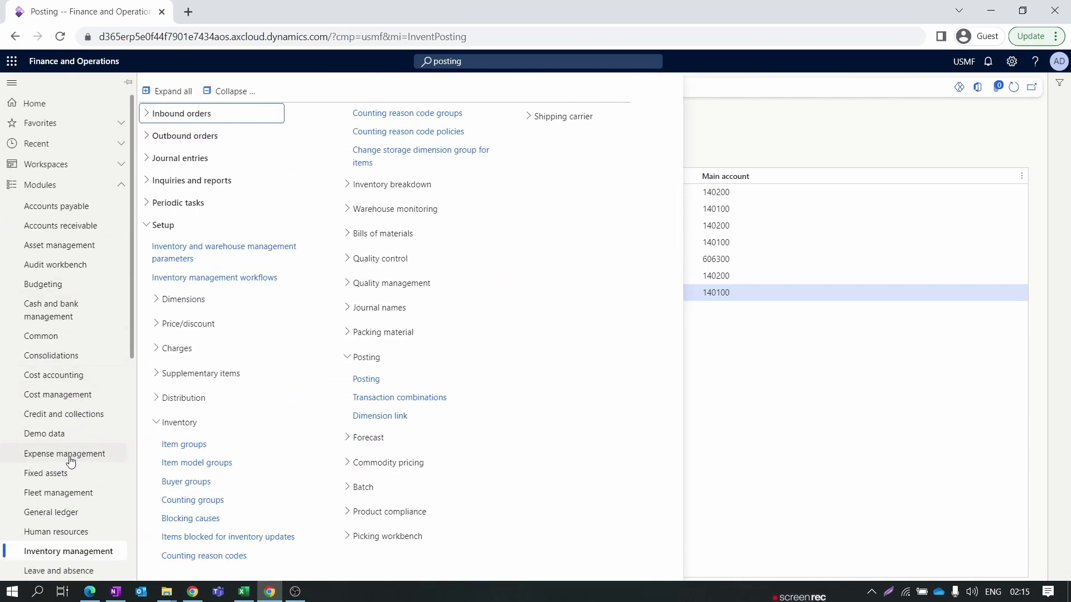
left_click(64, 511)
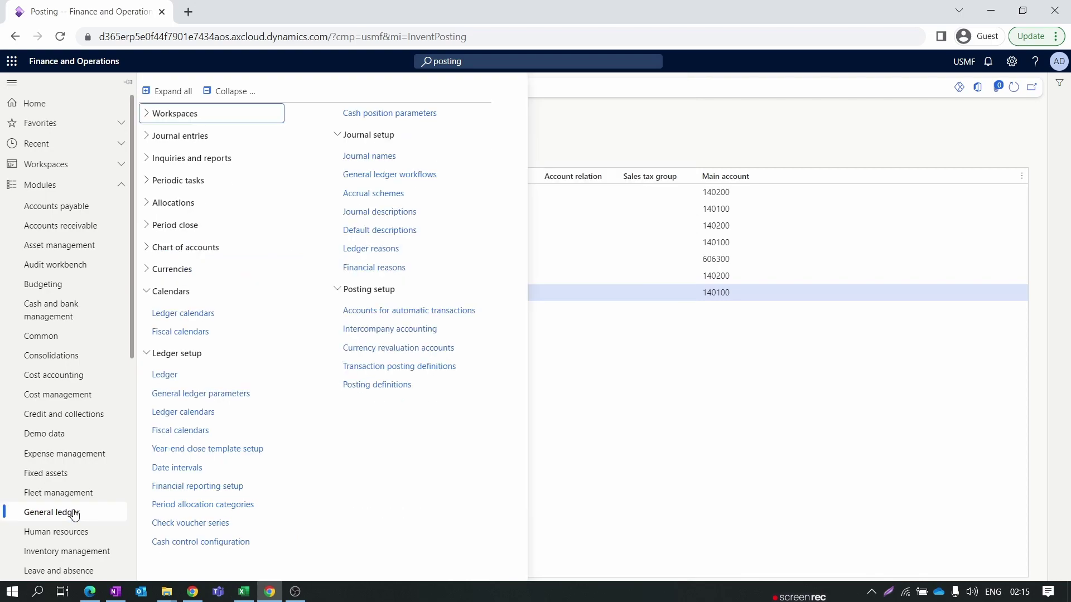
left_click(230, 91)
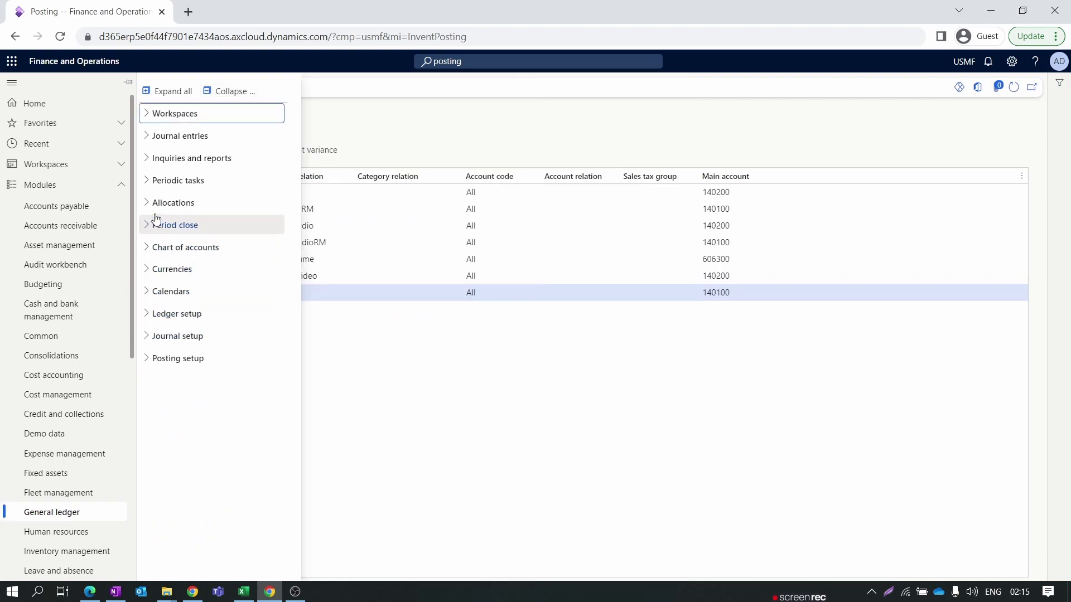
left_click(180, 314)
left_click(215, 373)
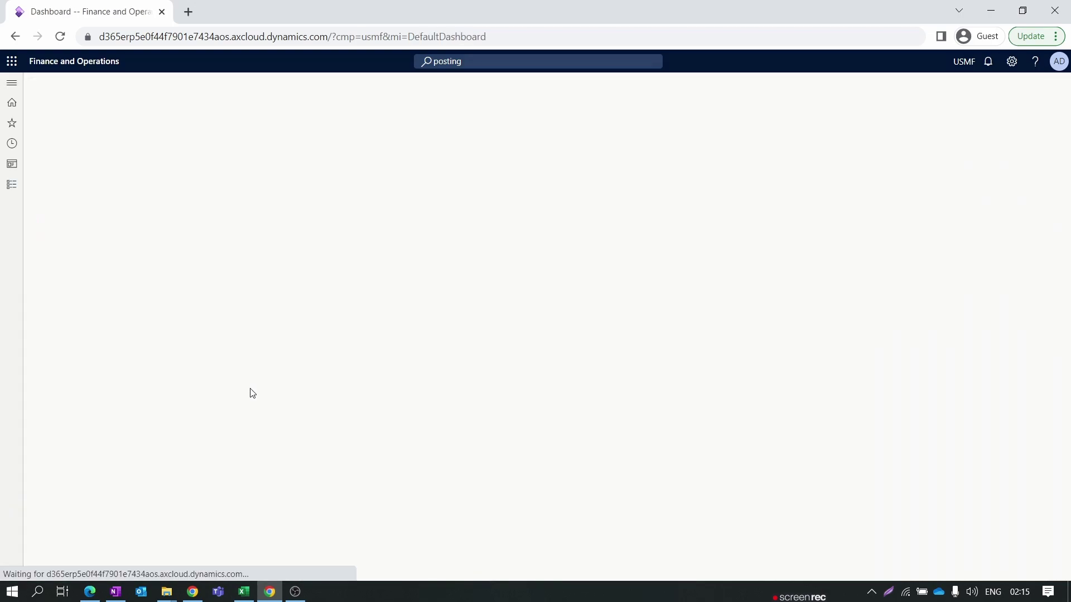
- Set the All batch transfer rule's transfer mode to Asynchronous
left_click(140, 255)
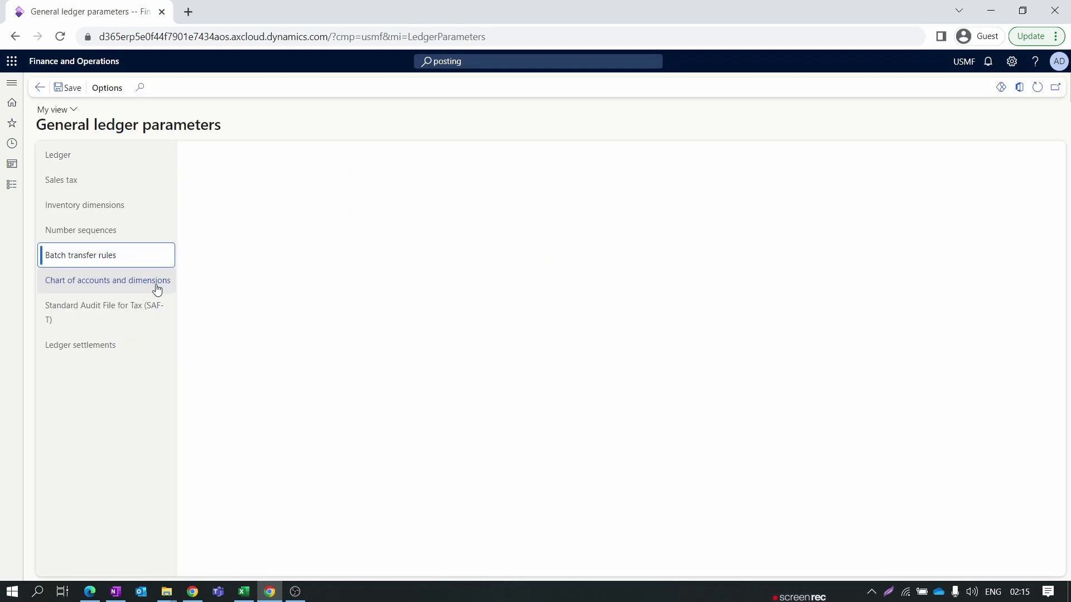
left_click(441, 219)
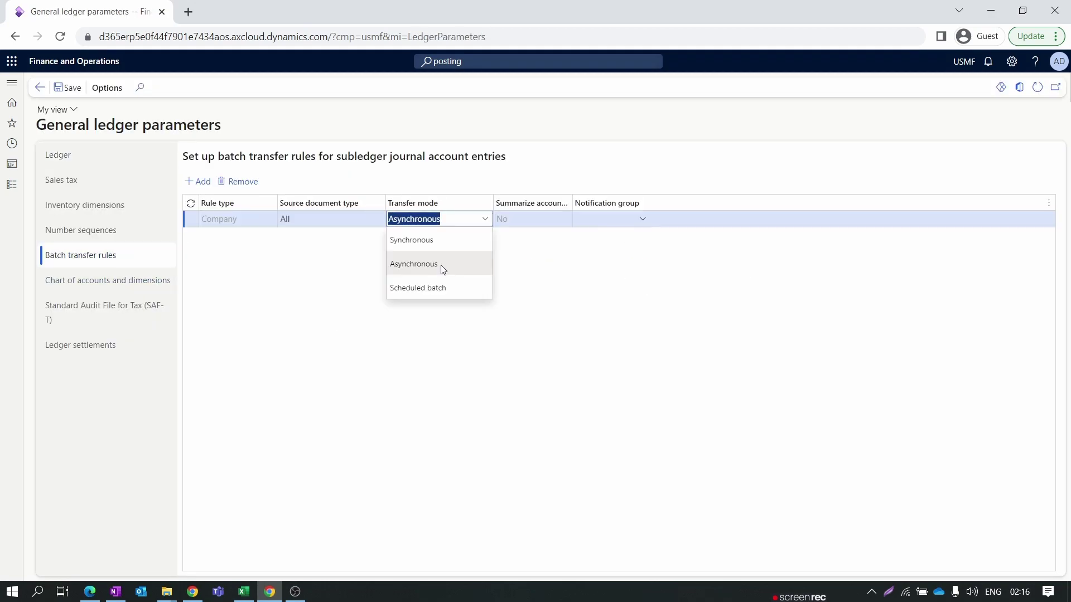
left_click(445, 266)
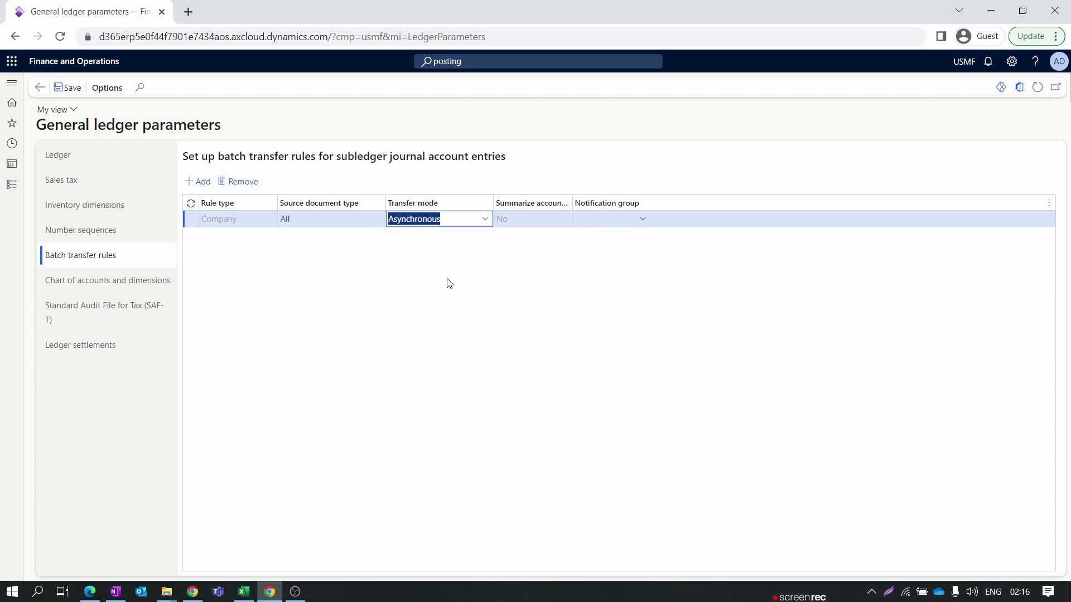
left_click(823, 369)
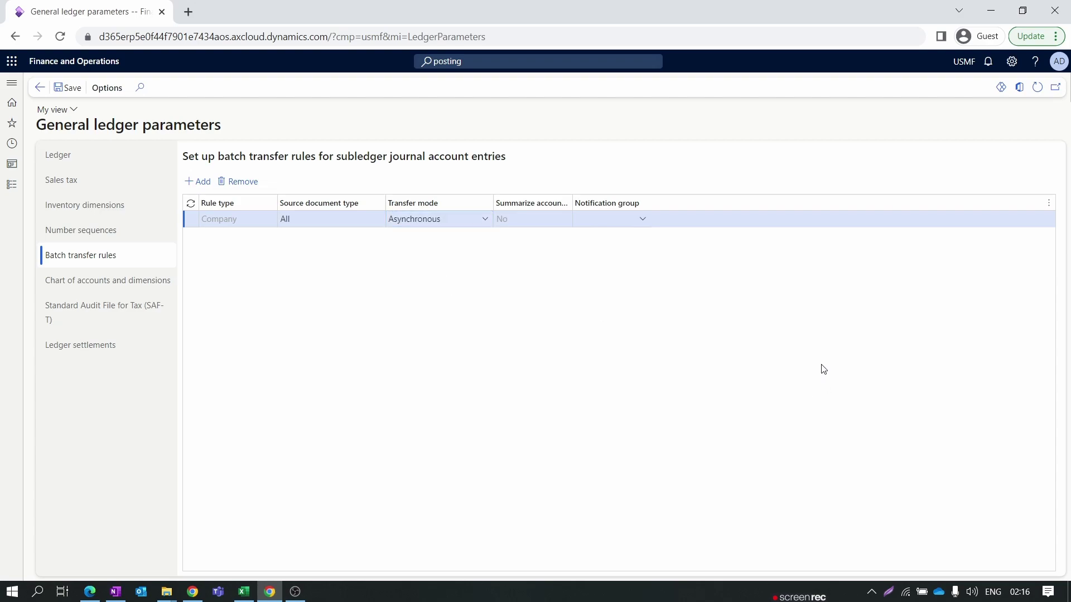